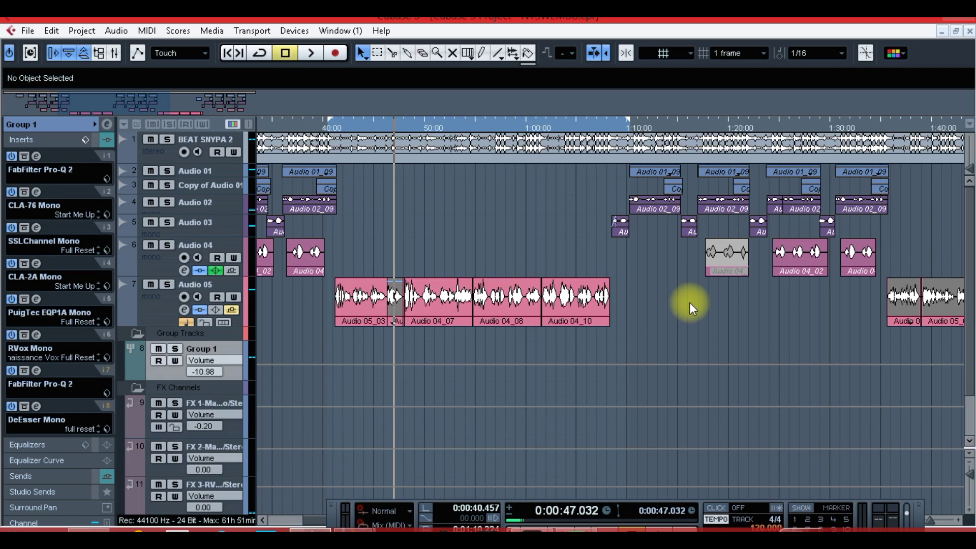
Step: Deactivate all eight inserts on Group 1 and bypass the inserts on the Audio 05 track
click(11, 156)
click(12, 192)
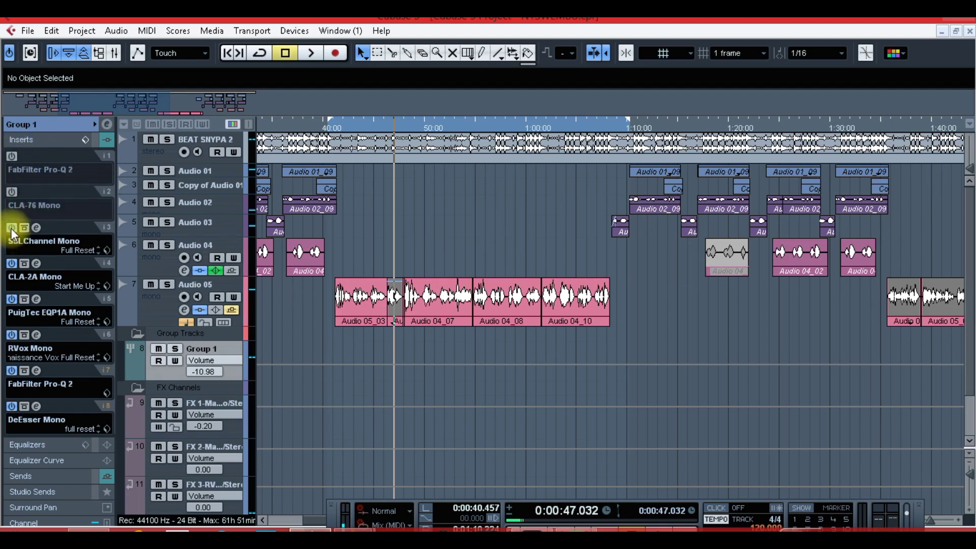
click(12, 228)
click(11, 264)
click(11, 299)
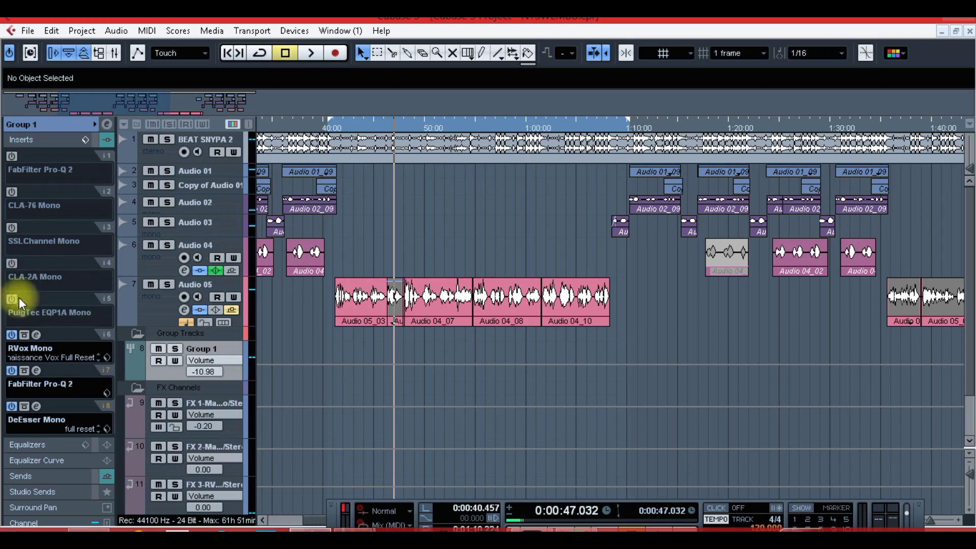
click(11, 334)
click(11, 371)
click(11, 407)
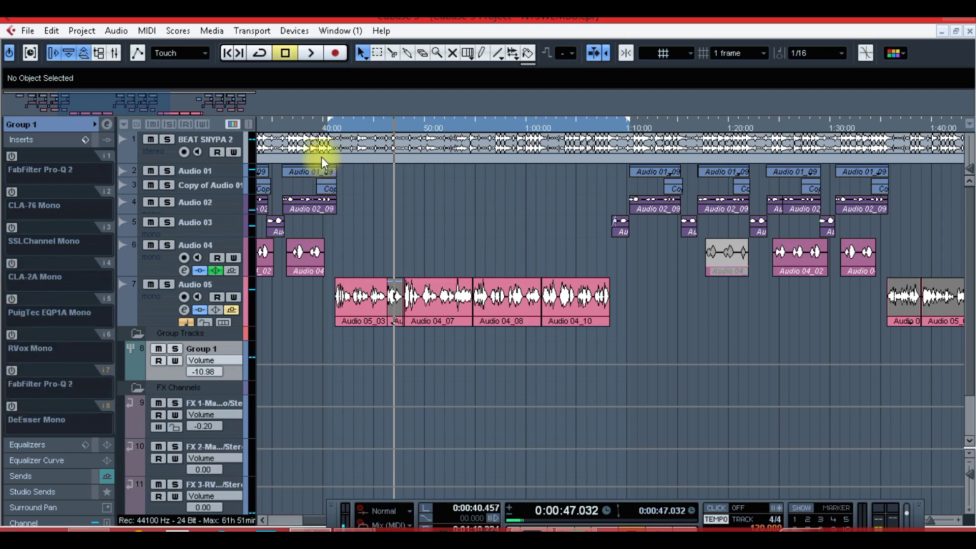
click(200, 310)
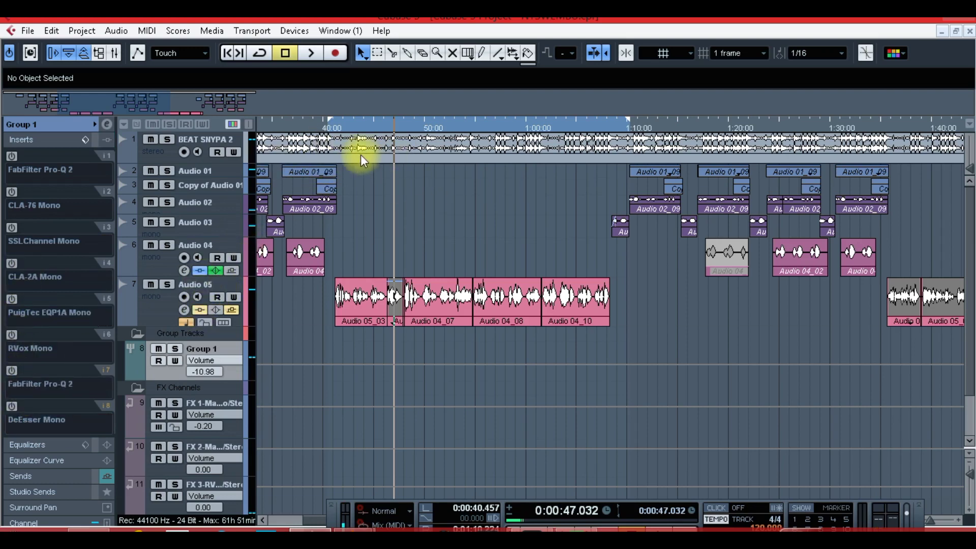
Step: Play the unmixed vocals from the start of the Audio 05 verse, remove the Audio 04 track during playback, and stop
click(338, 124)
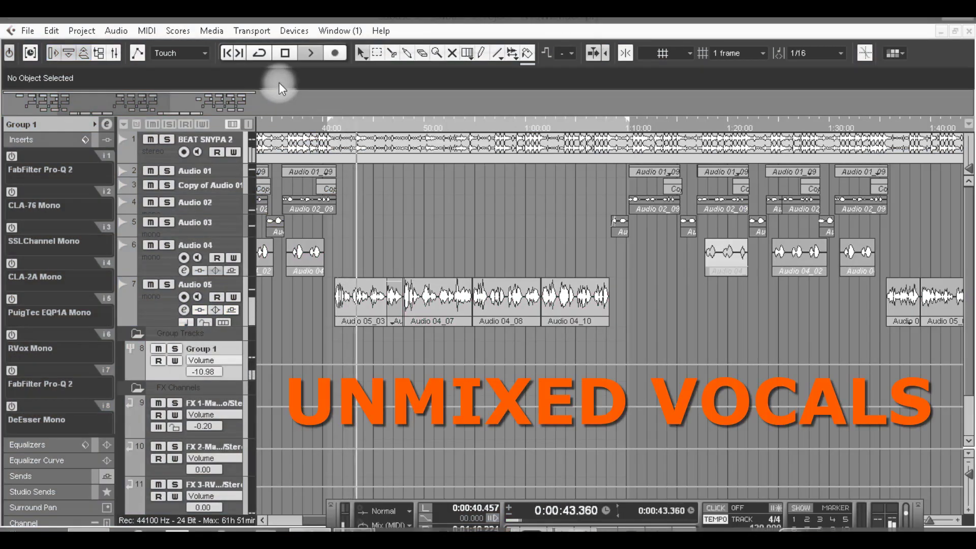
right_click(163, 261)
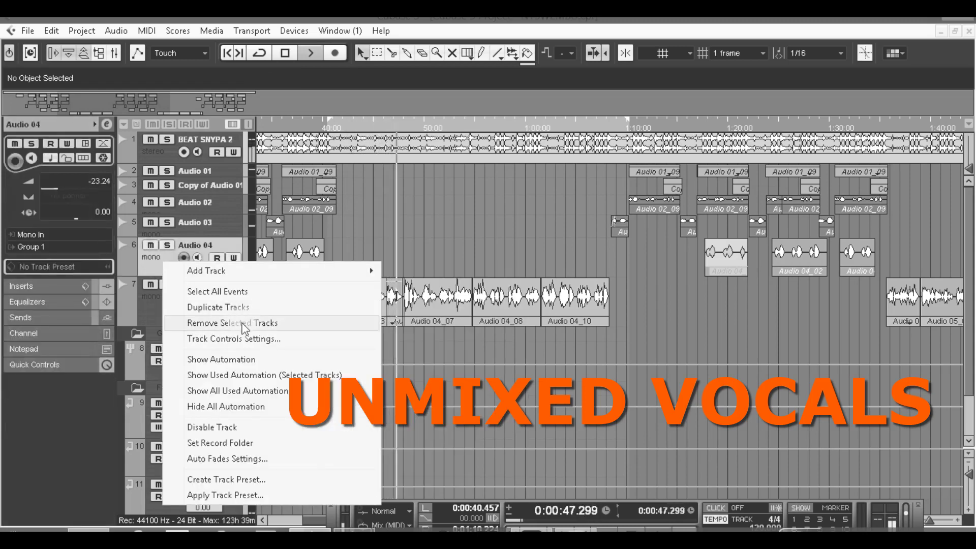
click(244, 323)
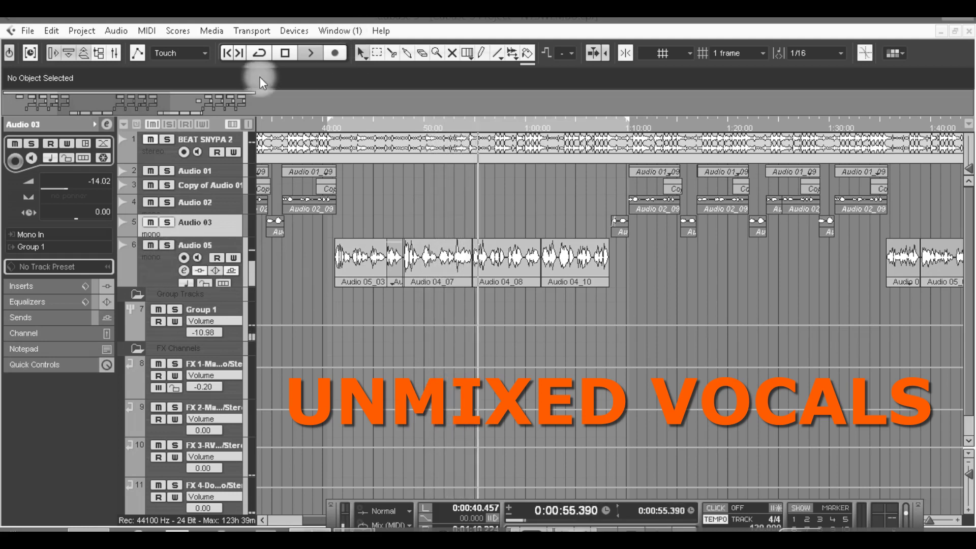
click(284, 53)
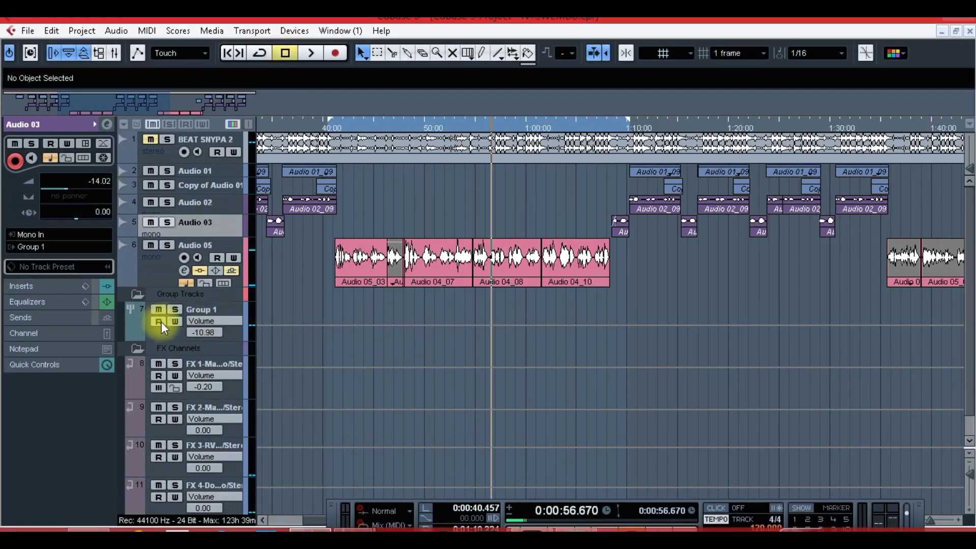
Step: Reactivate all eight inserts on Group 1, from the first FabFilter Pro-Q 2 through DeEsser Mono
click(170, 313)
click(12, 156)
click(12, 191)
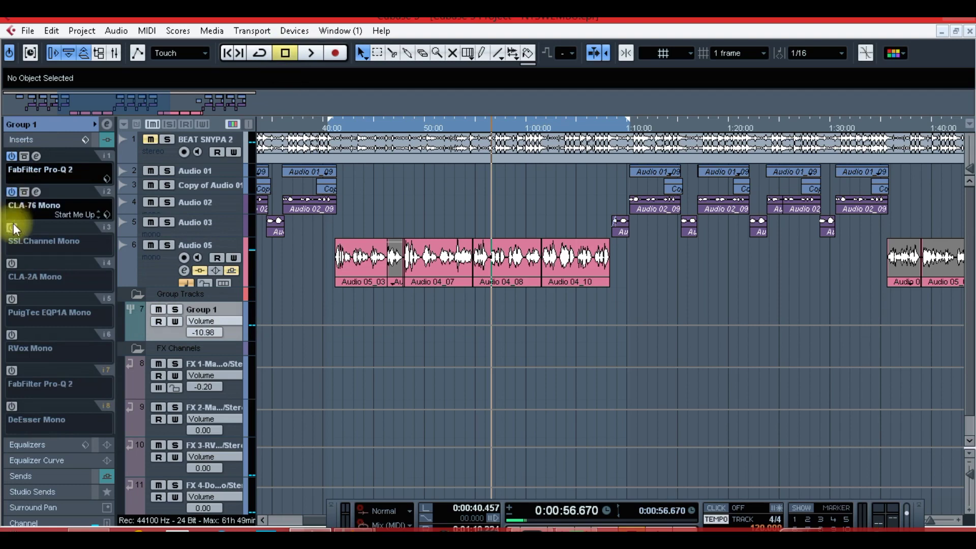
click(11, 227)
click(12, 263)
click(11, 299)
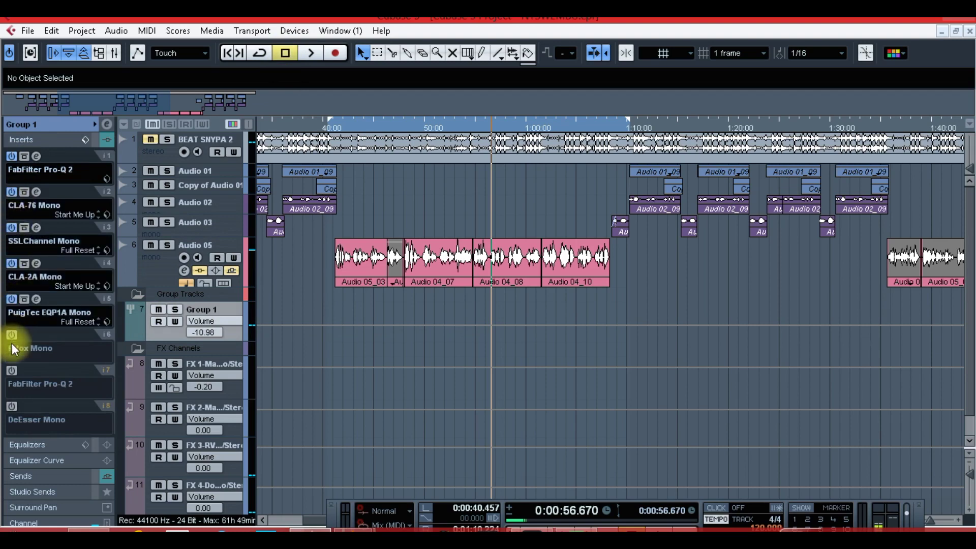
click(12, 335)
click(12, 371)
click(11, 405)
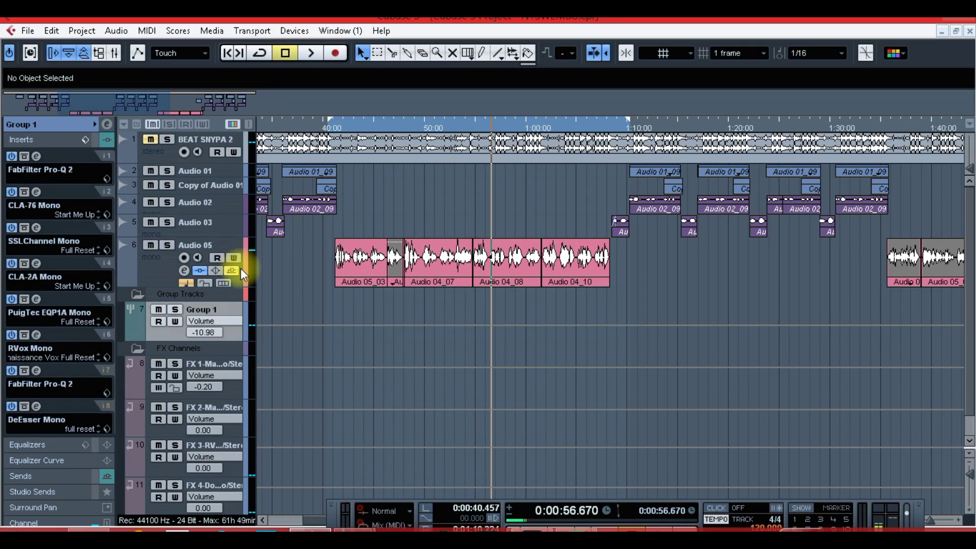
Step: Play the mixed vocals from the start of the Audio 05 verse, remove the Audio 01 track during playback, and stop
click(340, 126)
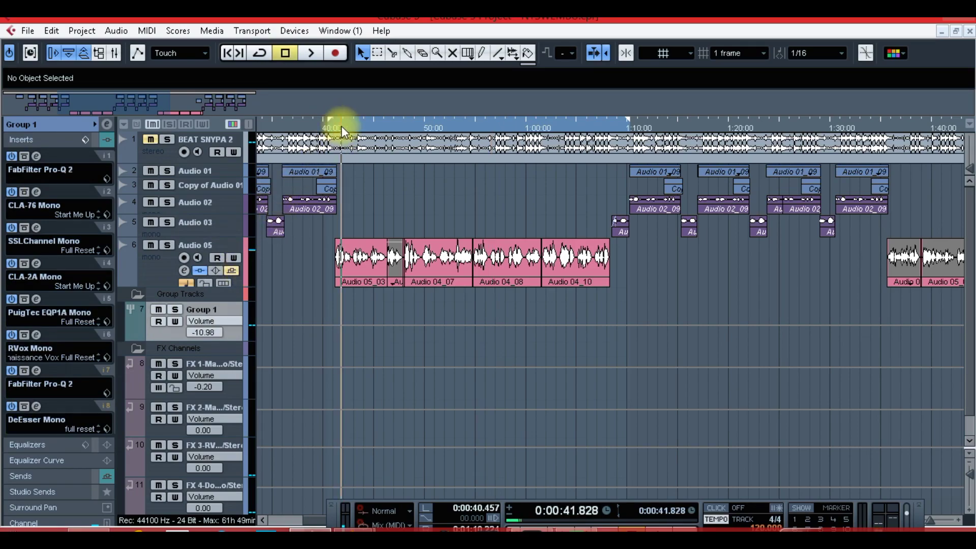
key(space)
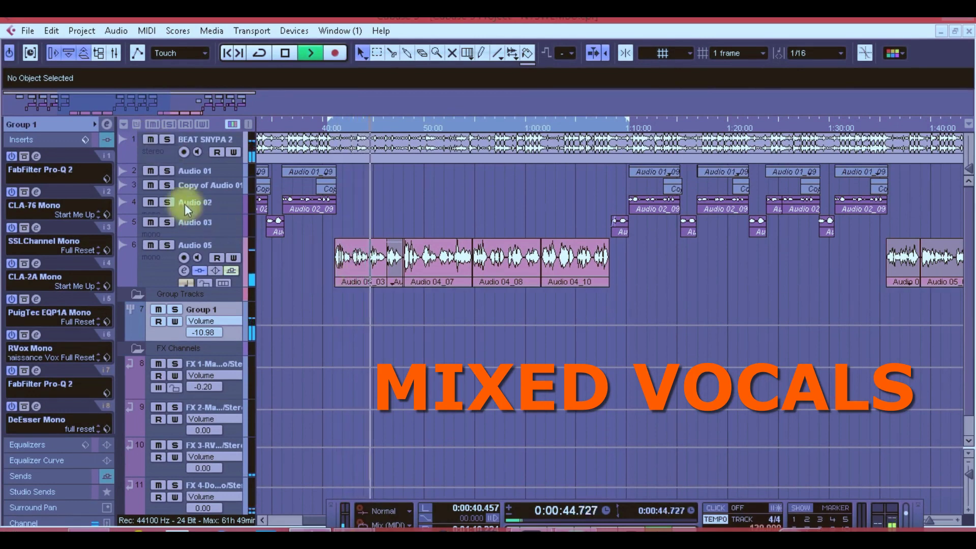
right_click(209, 171)
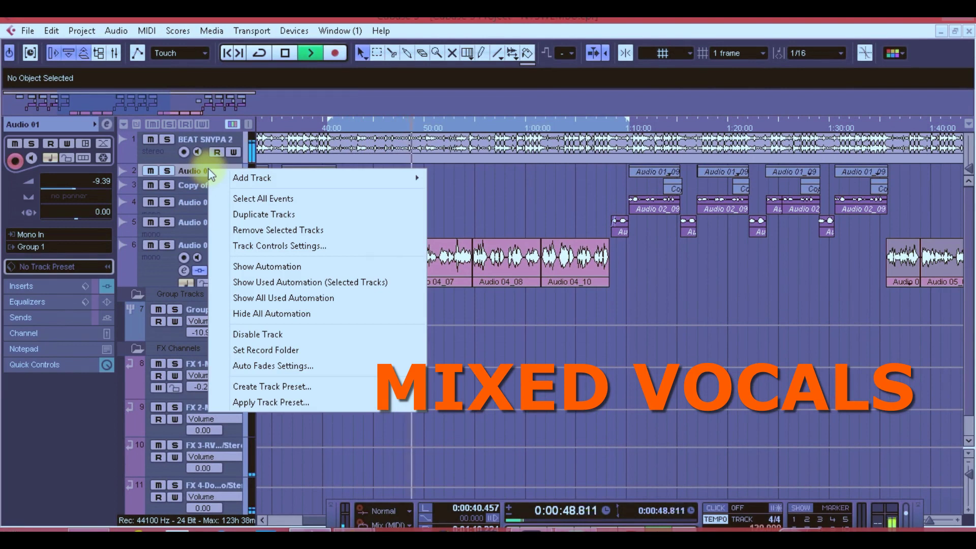
click(265, 233)
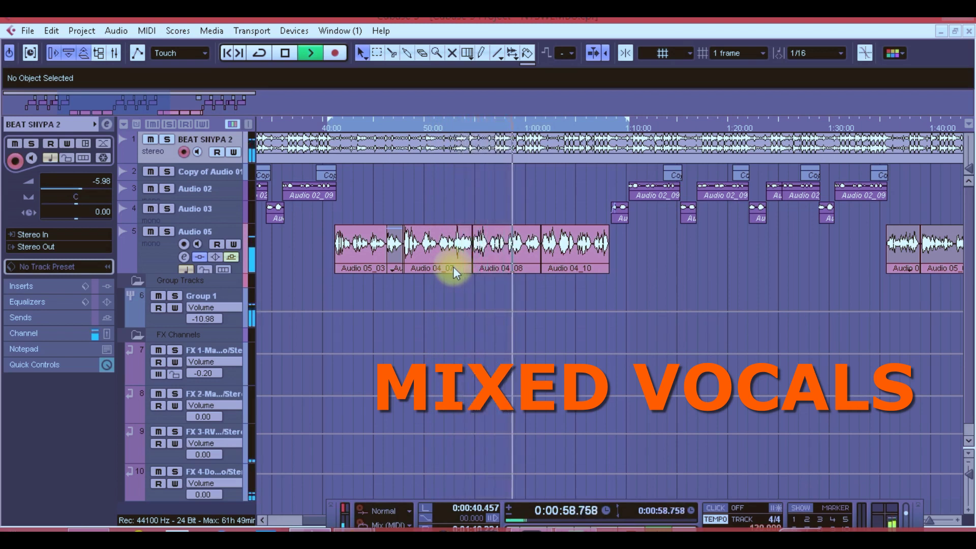
click(282, 55)
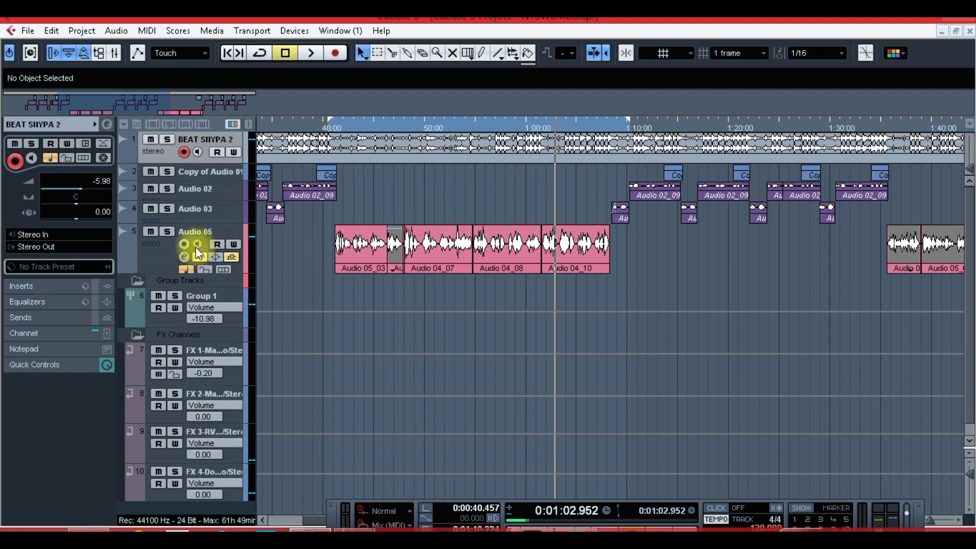
Step: Select Group 1 and switch off its whole insert chain again, from FabFilter Pro-Q 2 to DeEsser Mono
click(137, 306)
click(12, 156)
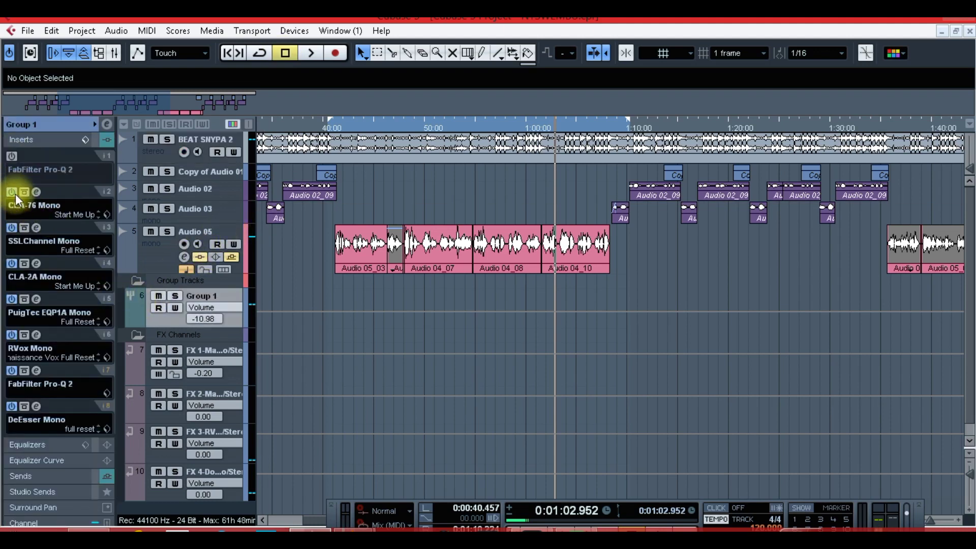
click(11, 192)
click(12, 228)
click(12, 263)
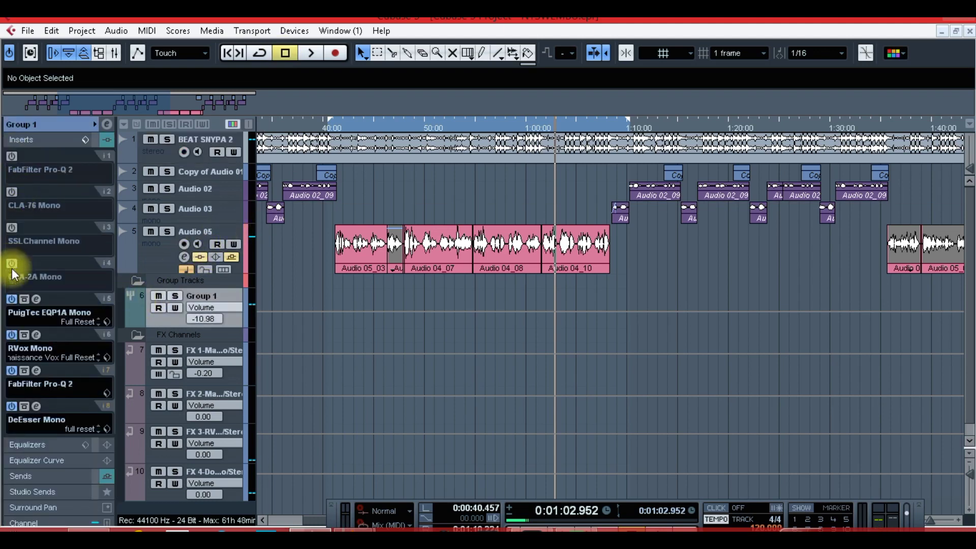
click(11, 299)
click(11, 334)
click(11, 371)
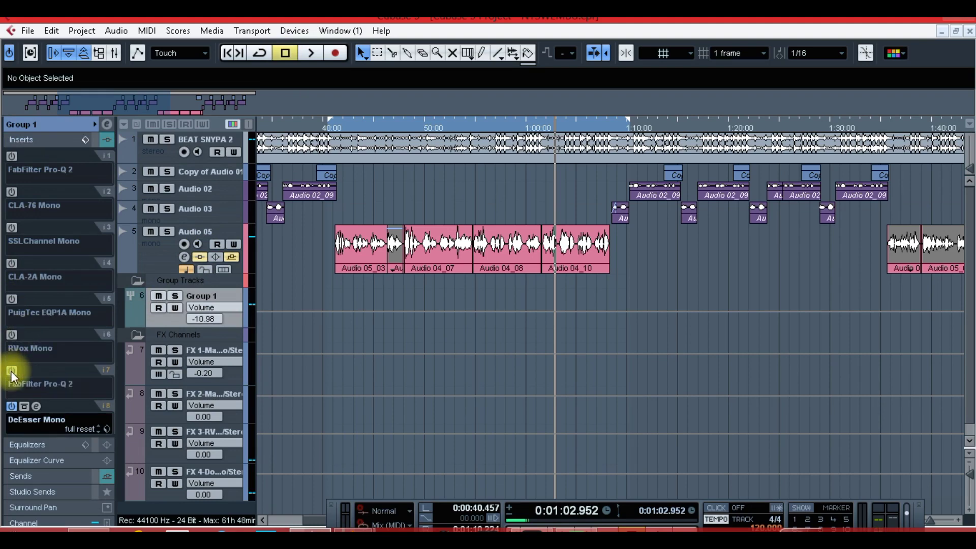
click(11, 405)
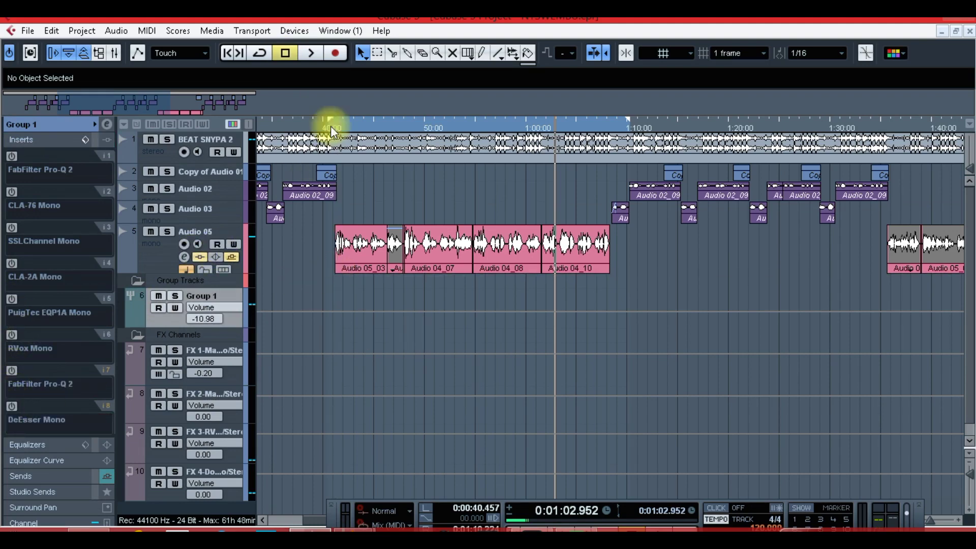
Step: Activate only the first FabFilter Pro-Q 2 insert on Group 1, open its editor and inspect the low-cut and high-shelf EQ bands
drag(169, 108, 113, 113)
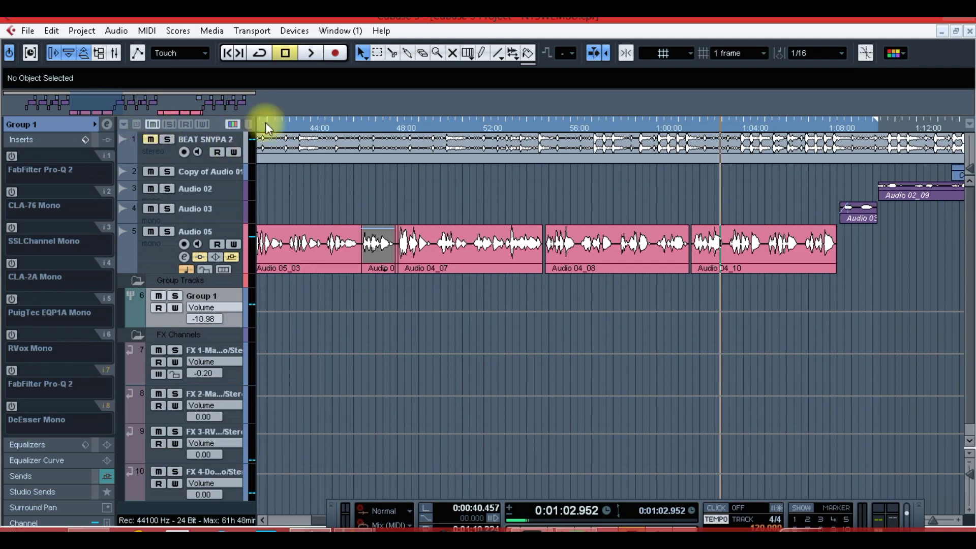
drag(261, 133, 281, 127)
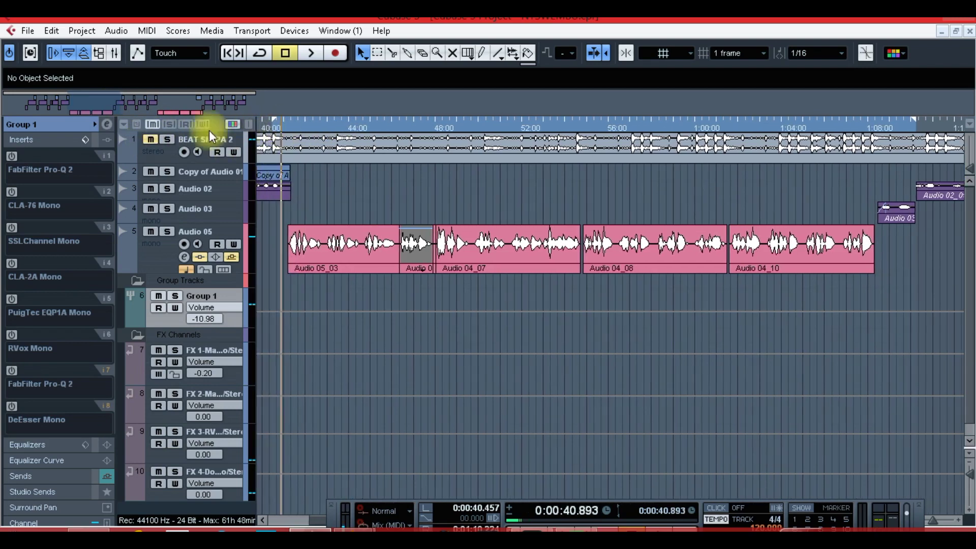
drag(92, 116, 92, 115)
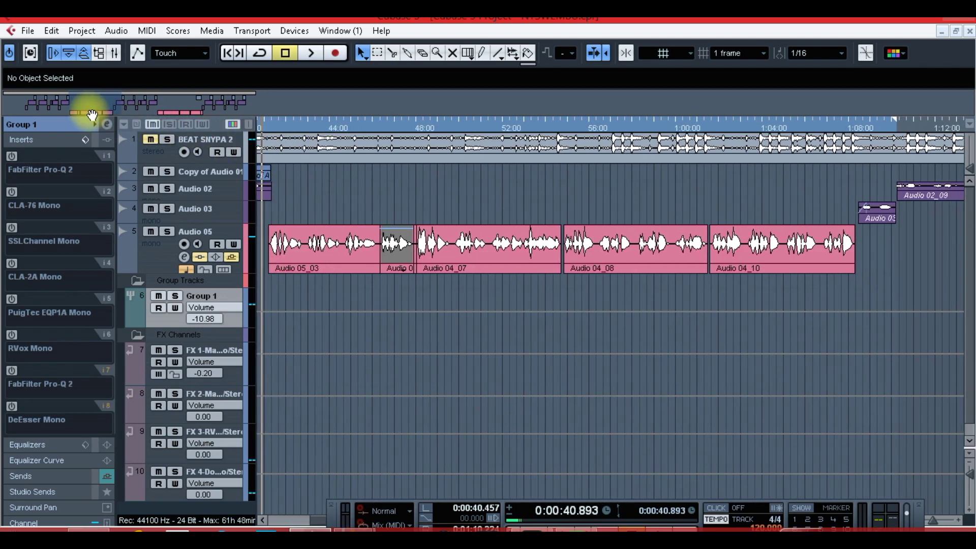
click(12, 157)
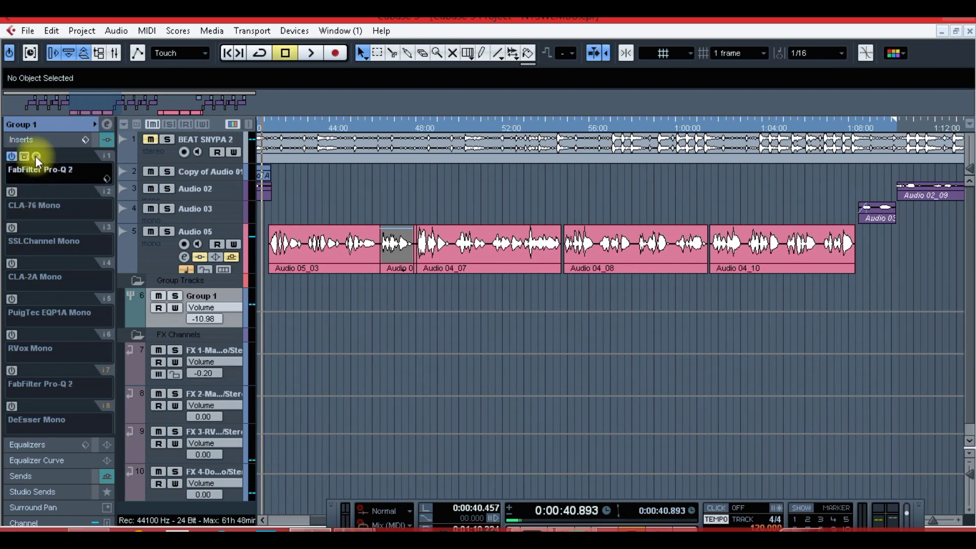
click(36, 156)
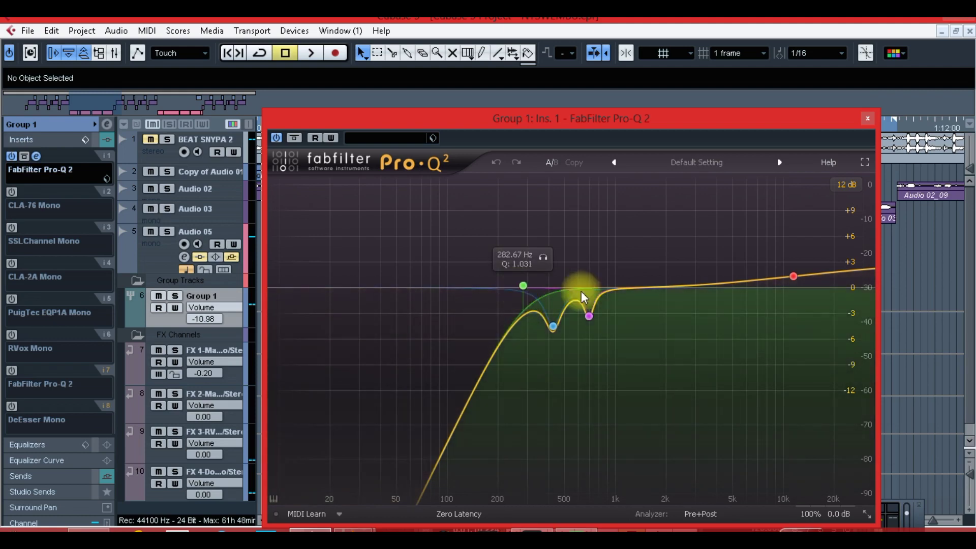
mouse_move(551, 312)
mouse_move(521, 284)
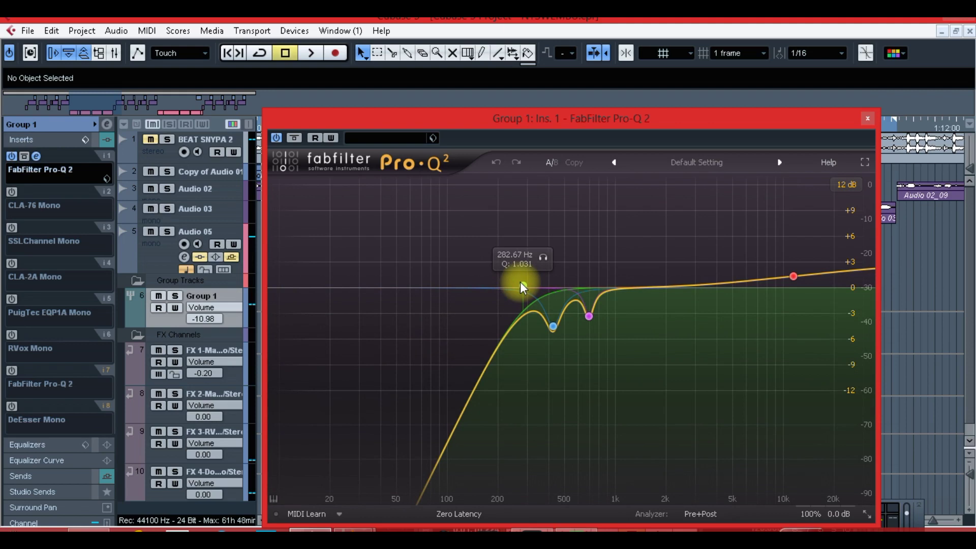
mouse_move(794, 279)
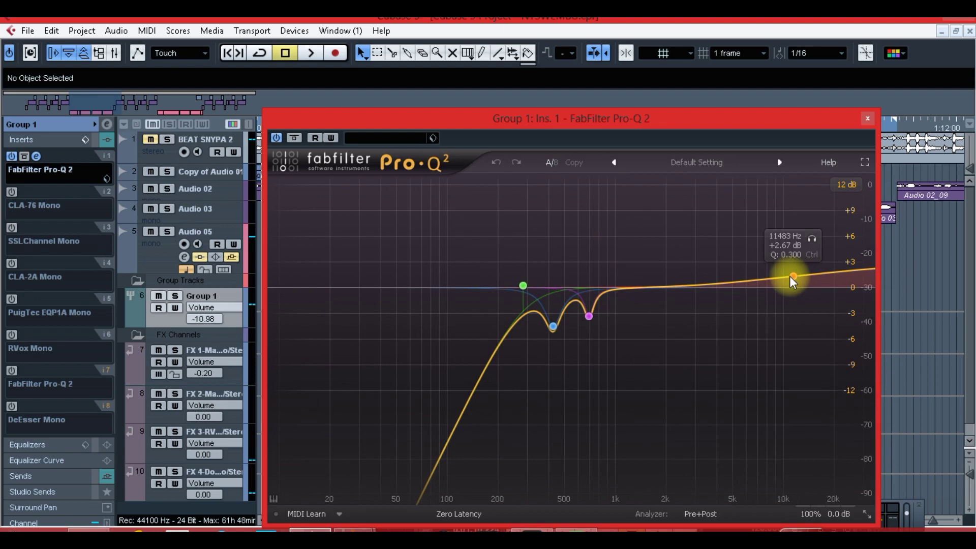
Step: Play the vocal verse from its start, compare it with the Pro-Q 2 bypassed and active, and clear its editor away
drag(280, 123, 496, 145)
click(273, 124)
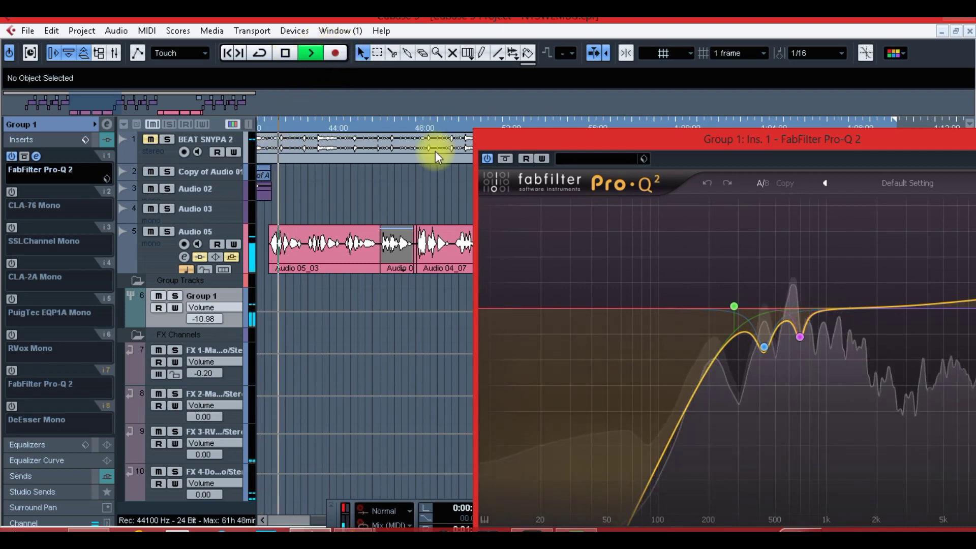
click(488, 159)
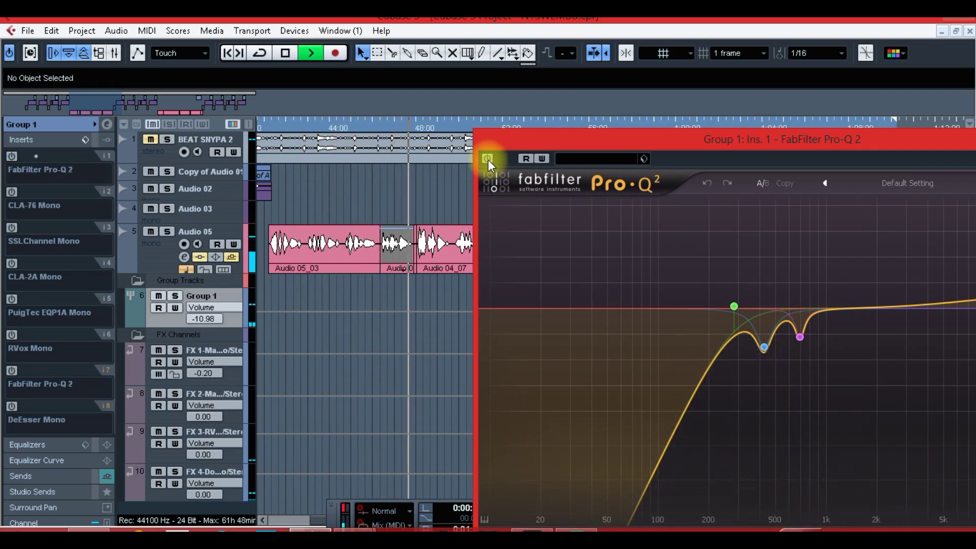
click(488, 160)
drag(642, 143, 405, 148)
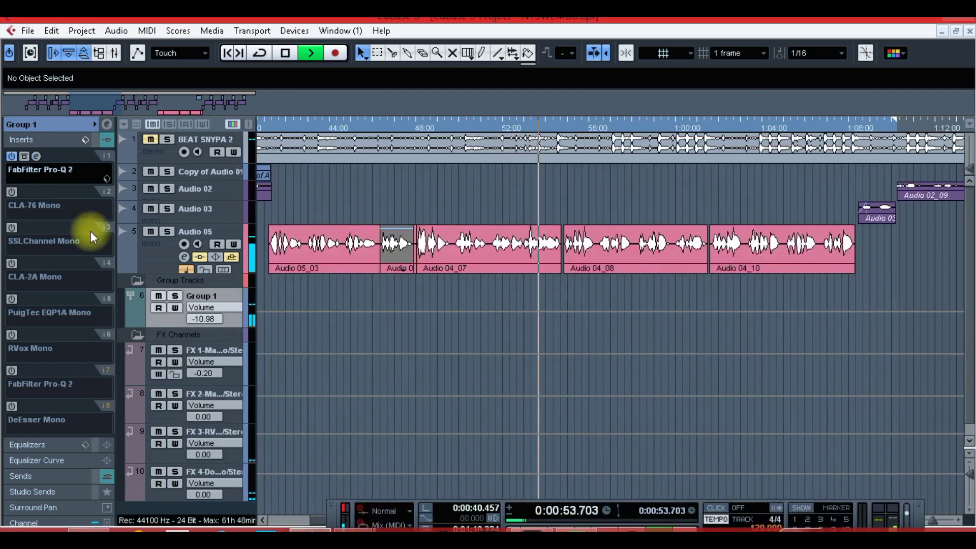
Step: Compare the playing vocals once more with Group 1's first insert off and on, and stop playback
click(11, 158)
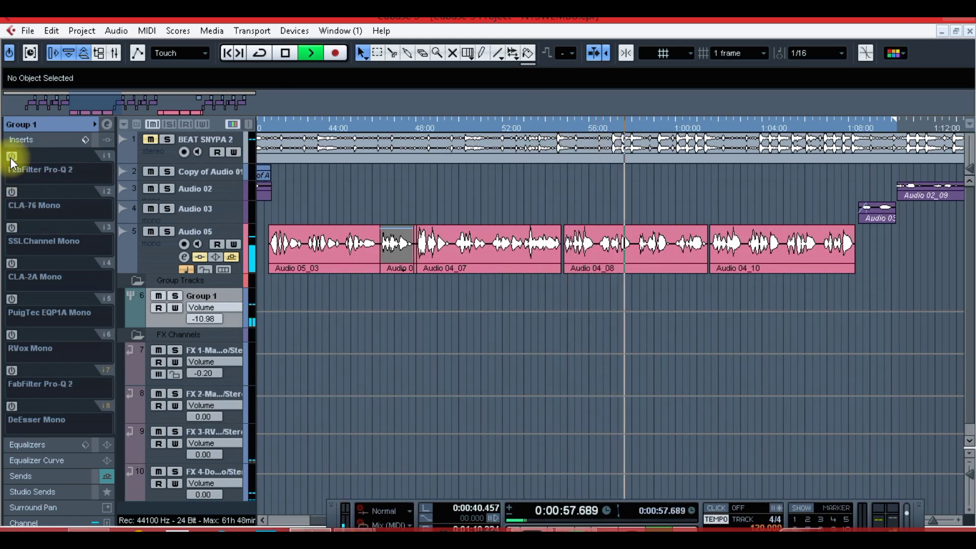
click(10, 157)
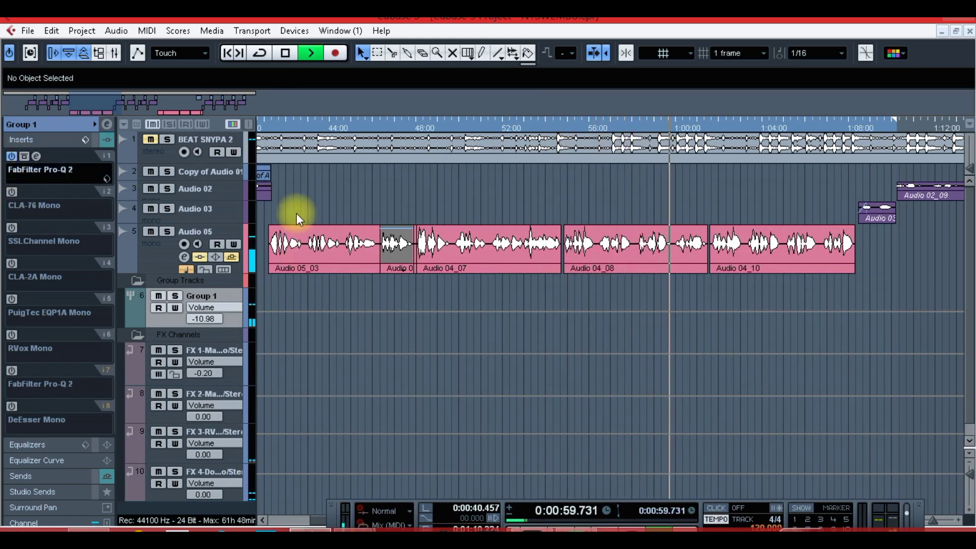
click(283, 54)
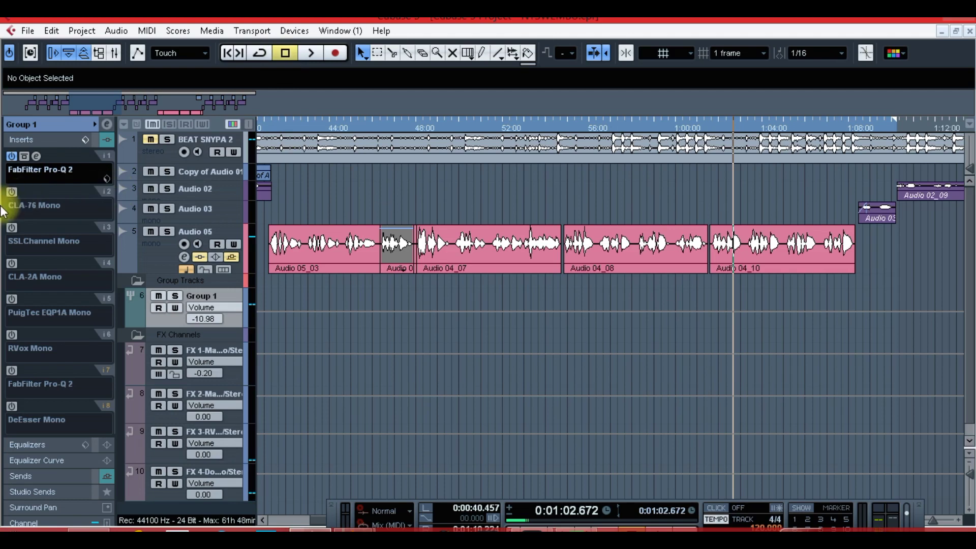
Step: Open the activated CLA-76 Mono compressor on Group 1, place its editor below the vocal clips, and play the verse from its start
click(41, 189)
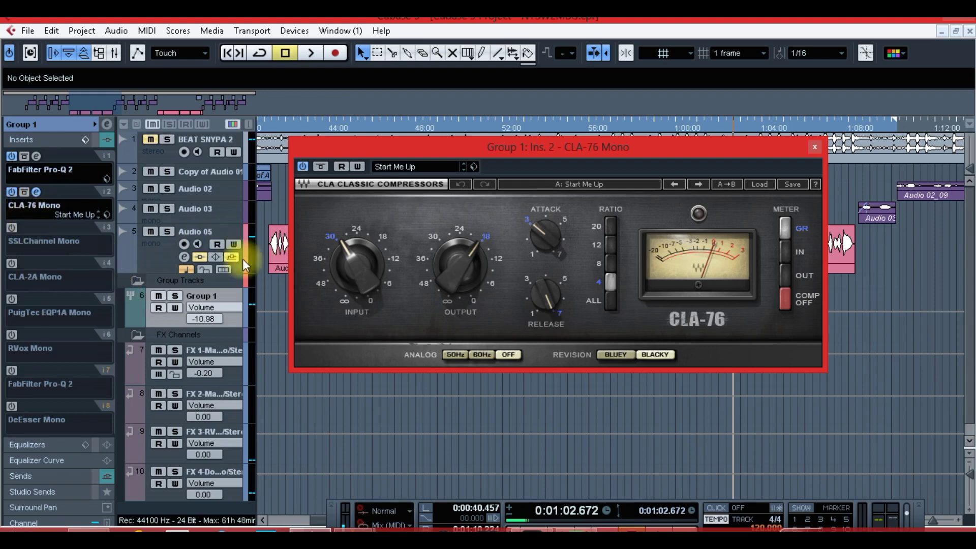
drag(395, 154, 340, 294)
click(274, 130)
click(311, 54)
key(space)
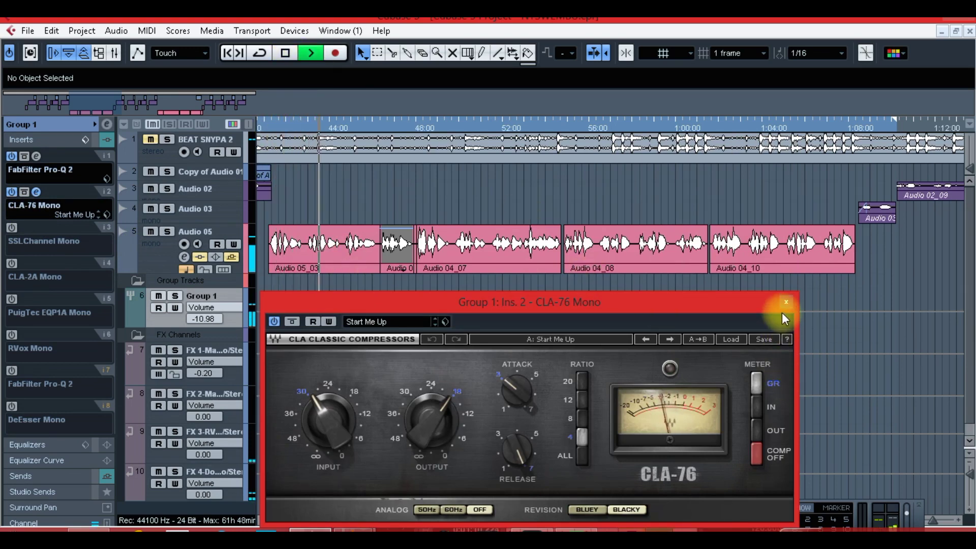
Step: Compare the playing vocals with the CLA-76 Mono insert off and on, both with its editor open and closed, and stop playback
click(273, 326)
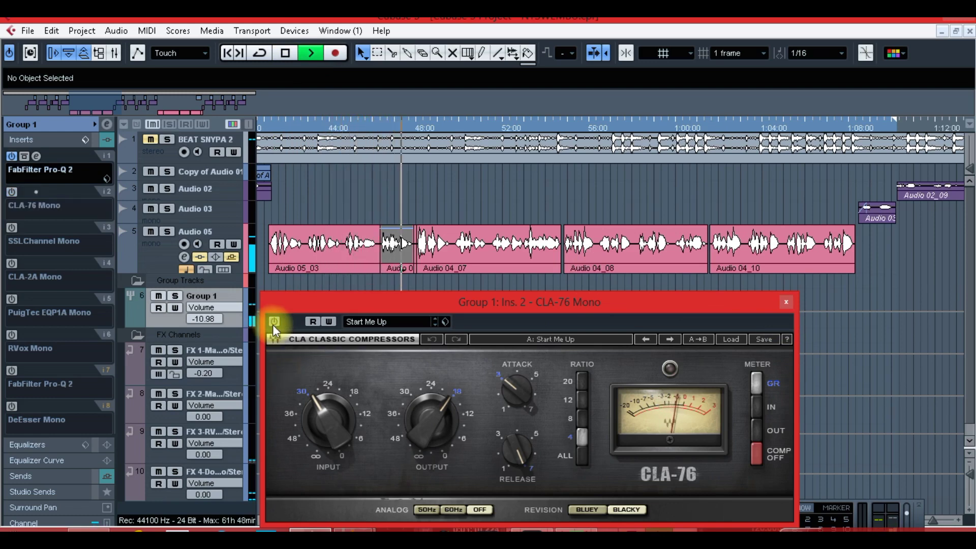
click(273, 324)
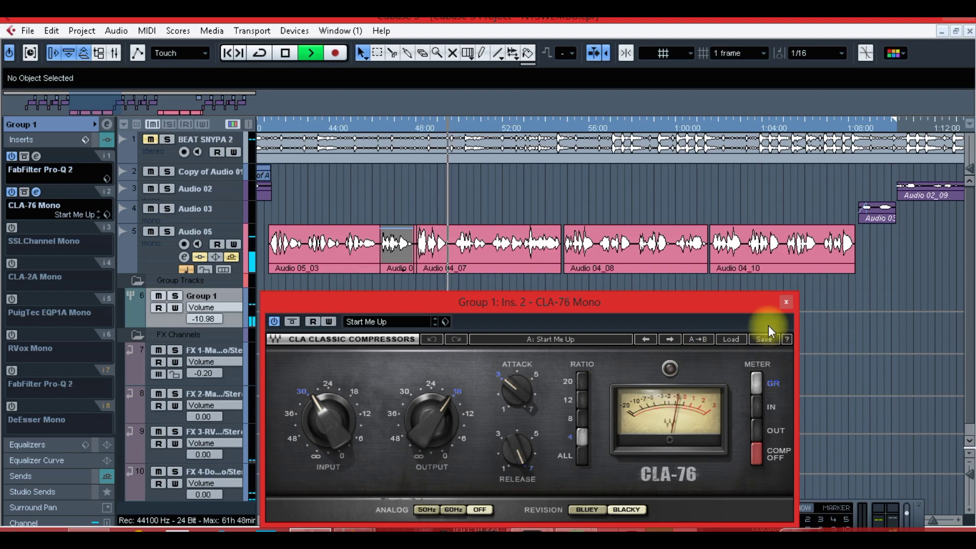
click(781, 305)
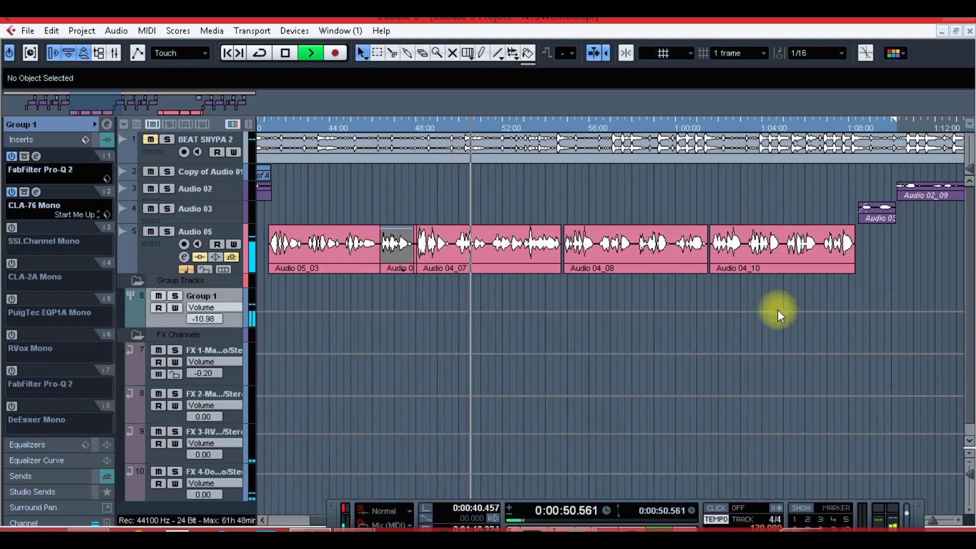
click(12, 192)
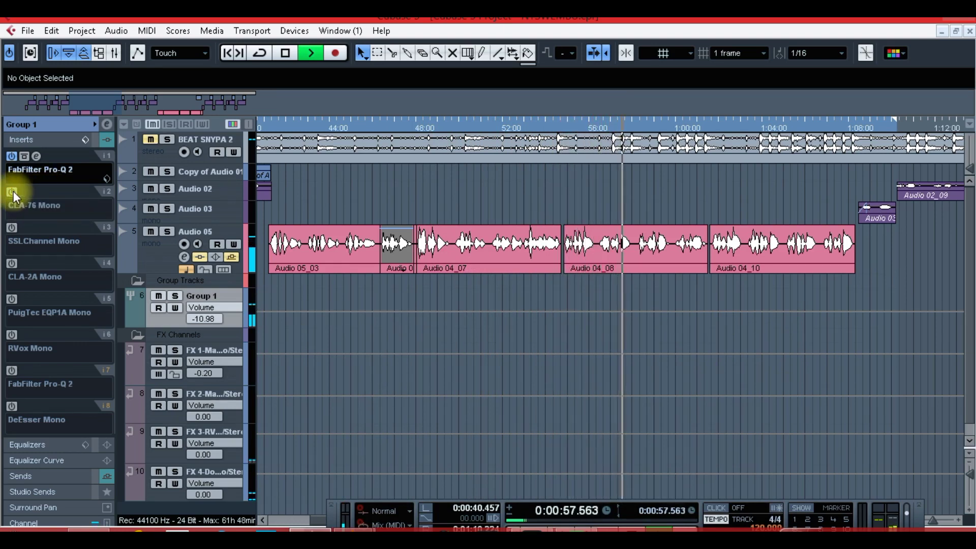
click(12, 192)
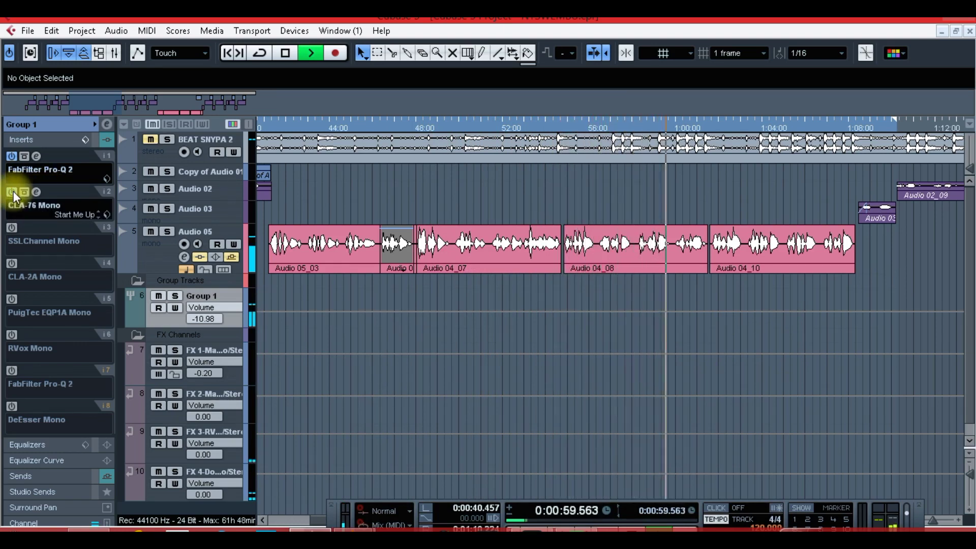
key(space)
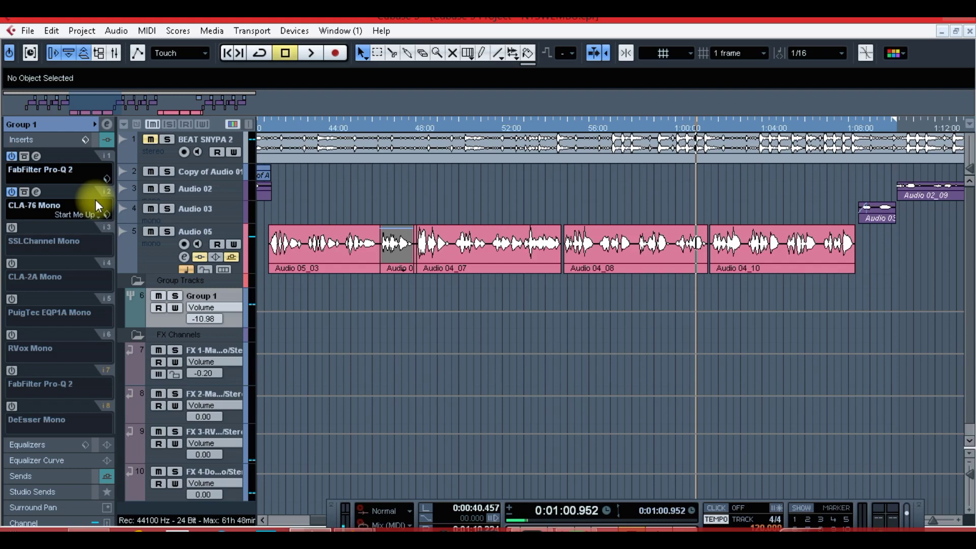
Step: Reopen the CLA-76 Mono editor on Group 1 to review its compressor settings, and close it
click(36, 192)
drag(338, 303, 306, 193)
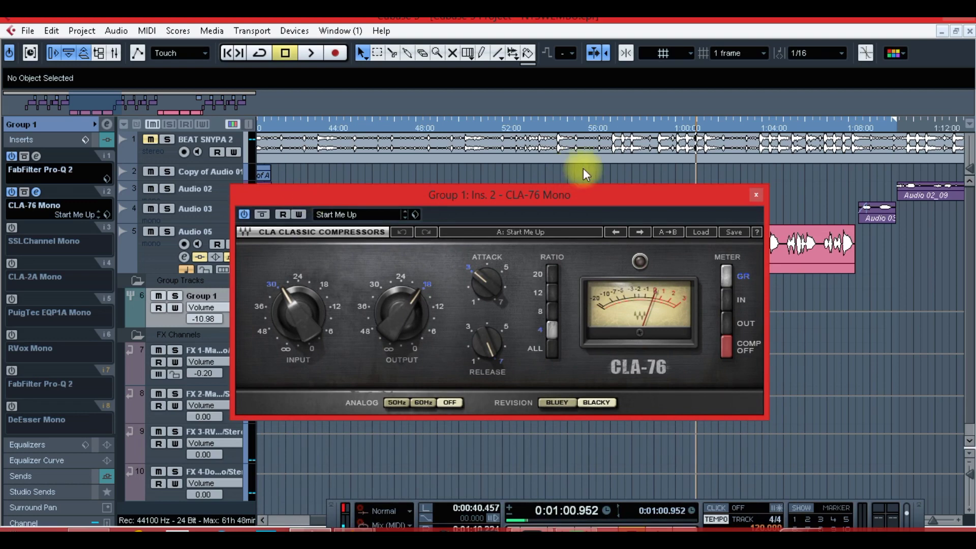
click(756, 195)
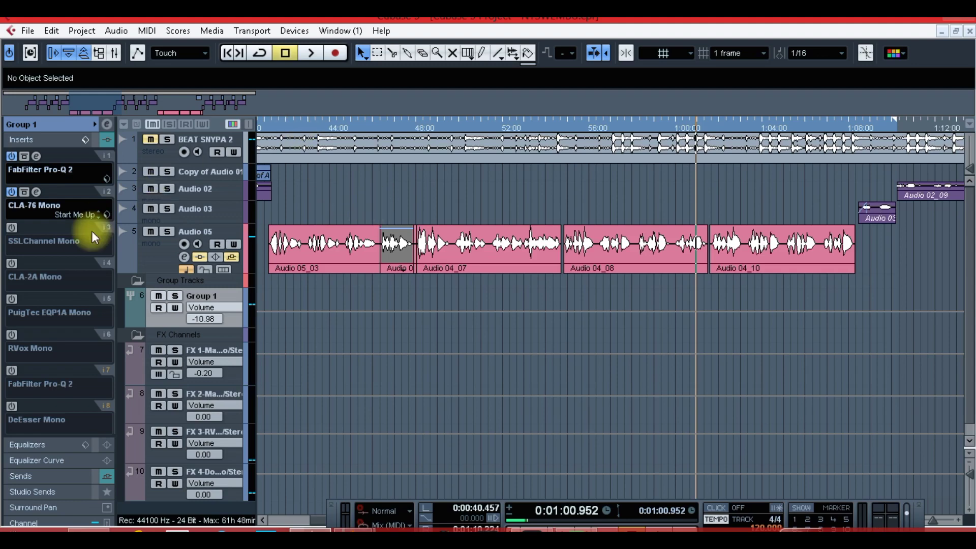
Step: Activate the SSLChannel Mono insert on Group 1, open its editor fully in view, and play the verse from its start
click(12, 228)
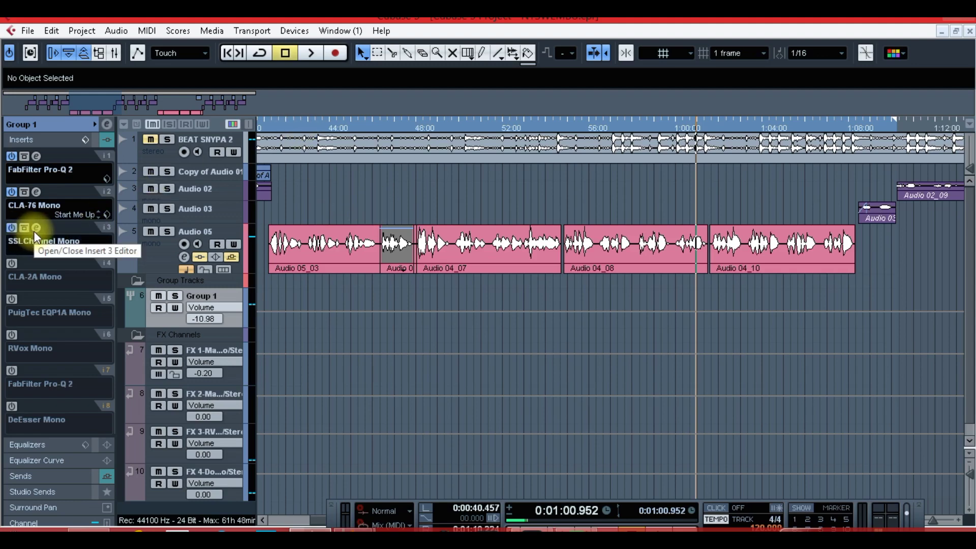
click(34, 230)
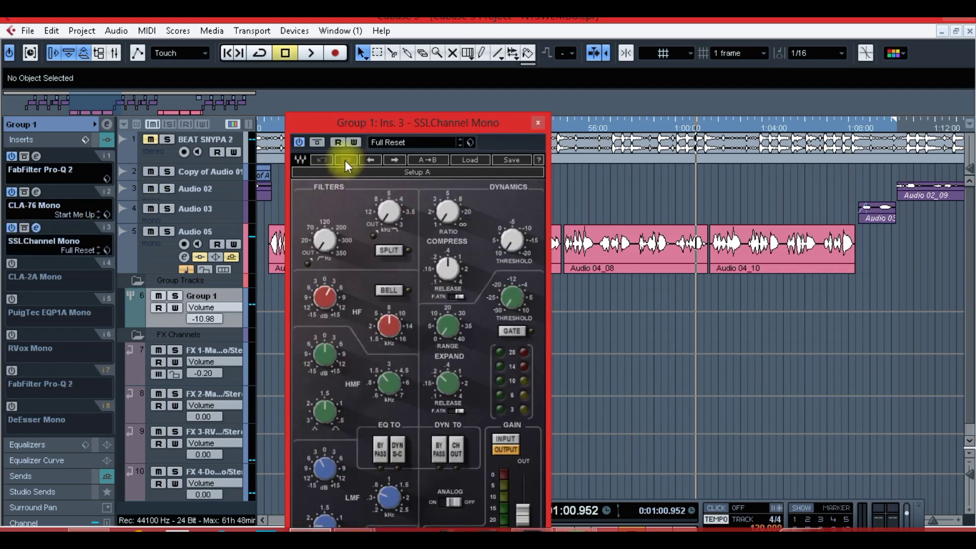
drag(349, 121, 518, 55)
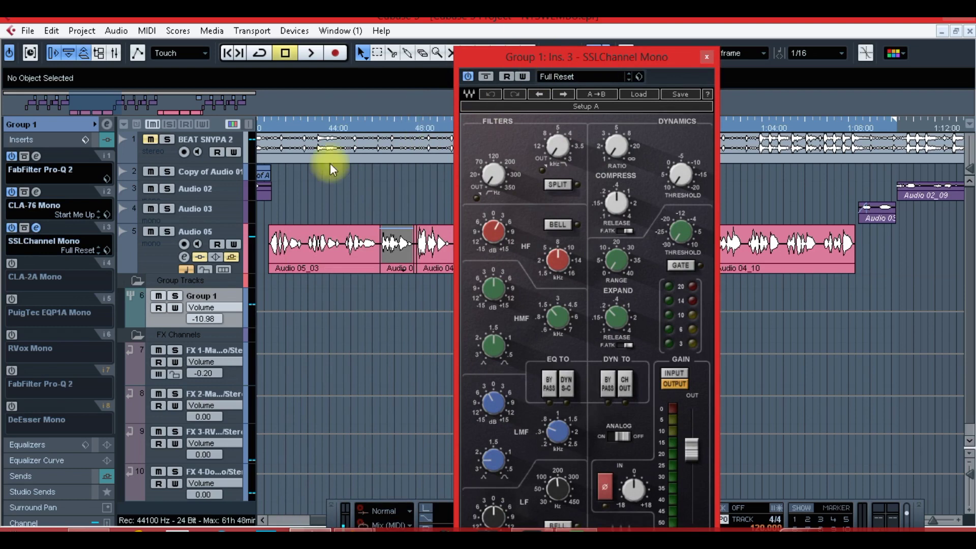
click(276, 129)
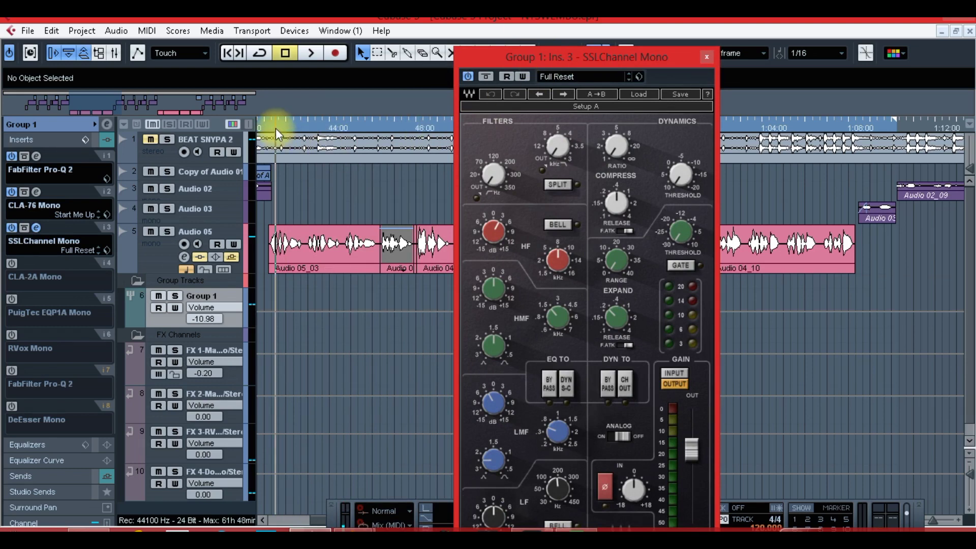
click(310, 54)
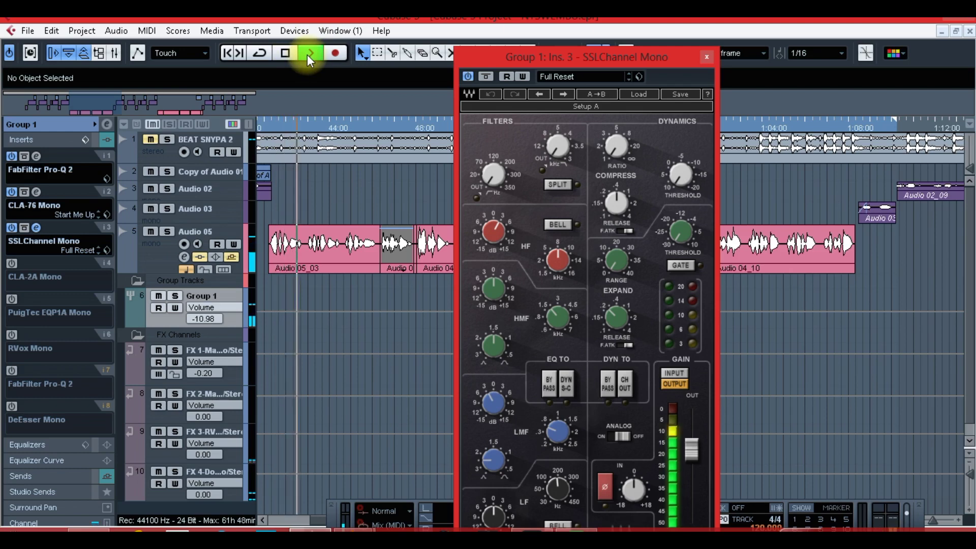
drag(671, 58, 672, 30)
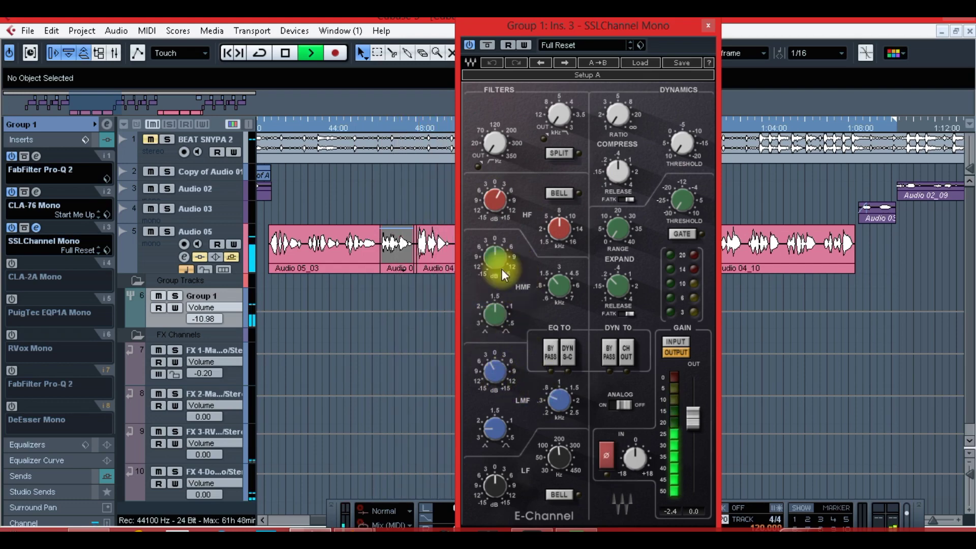
Step: Compare the playing vocals with SSLChannel Mono off and on, close its editor, repeat the comparison and stop playback
click(469, 45)
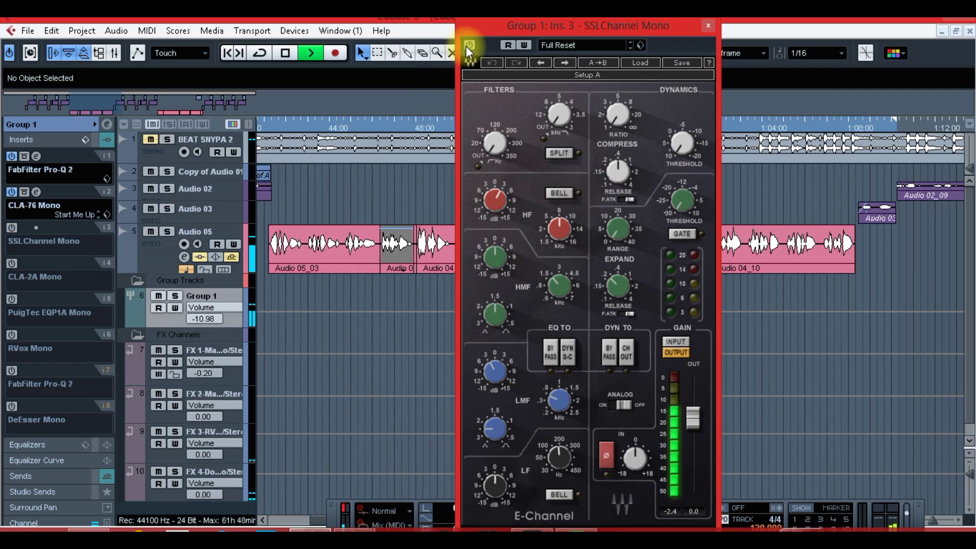
click(469, 45)
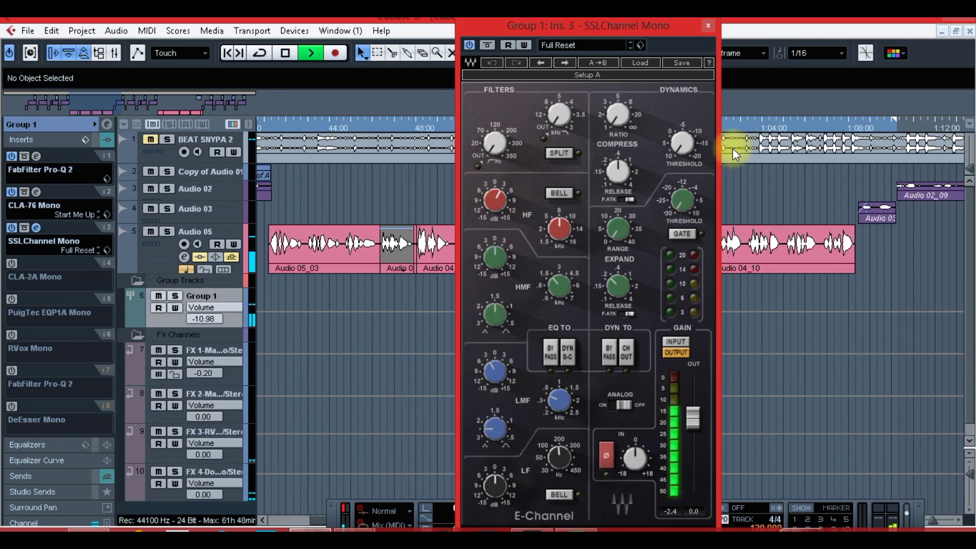
click(708, 26)
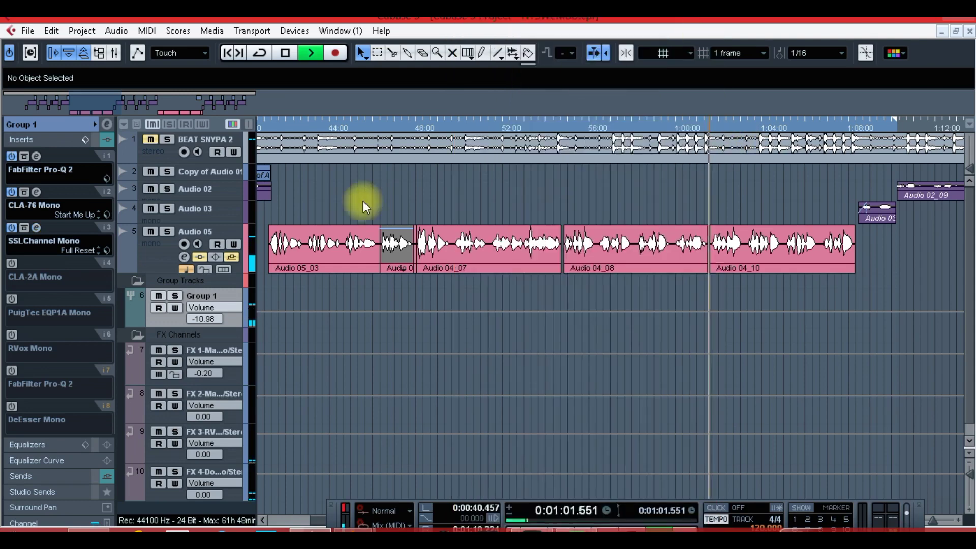
click(11, 229)
click(10, 229)
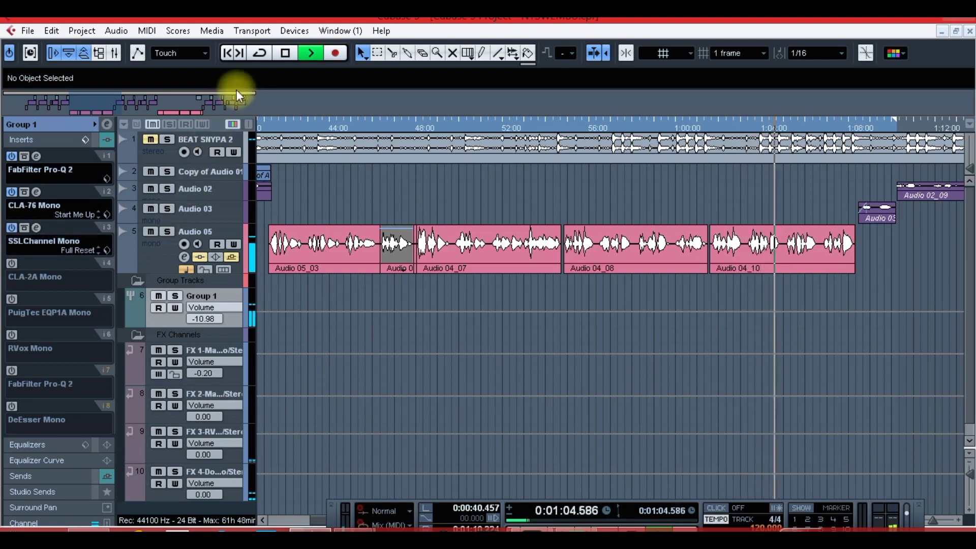
click(281, 53)
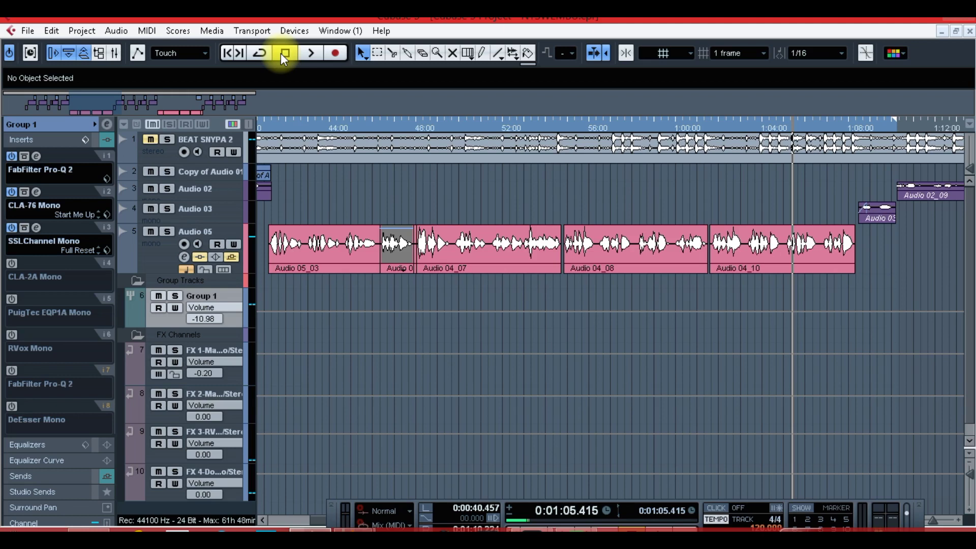
Step: Play the verse from its start with the beat track unmuted, stop playback and mute the beat again
click(270, 129)
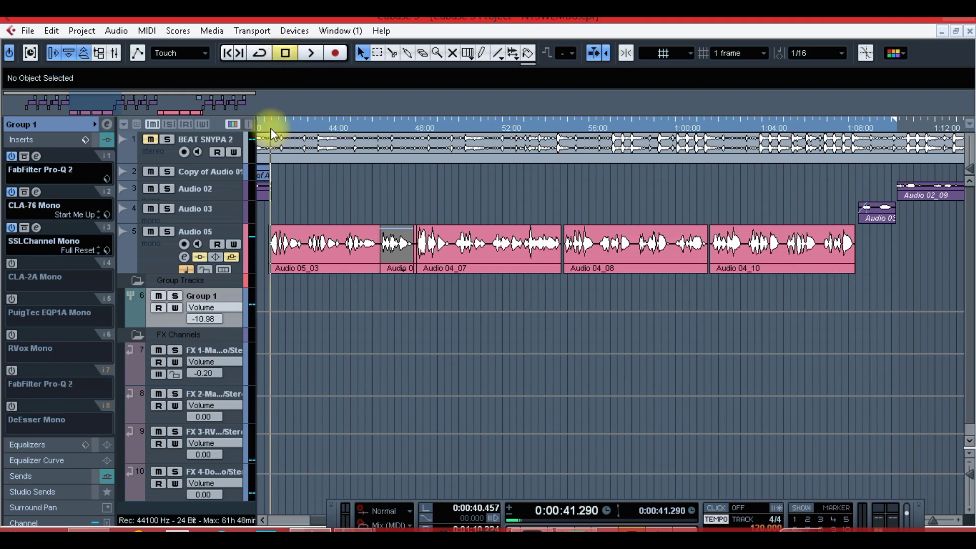
click(312, 52)
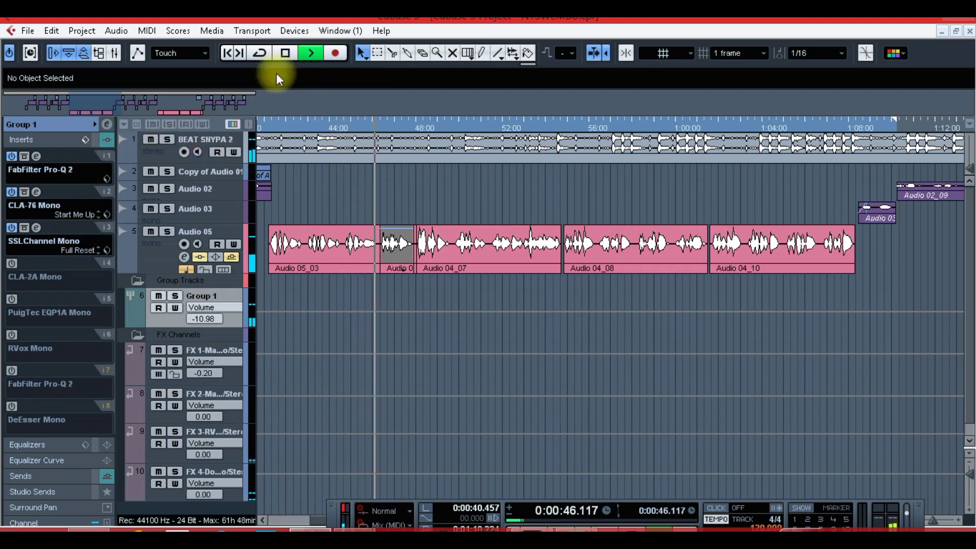
click(280, 55)
click(149, 141)
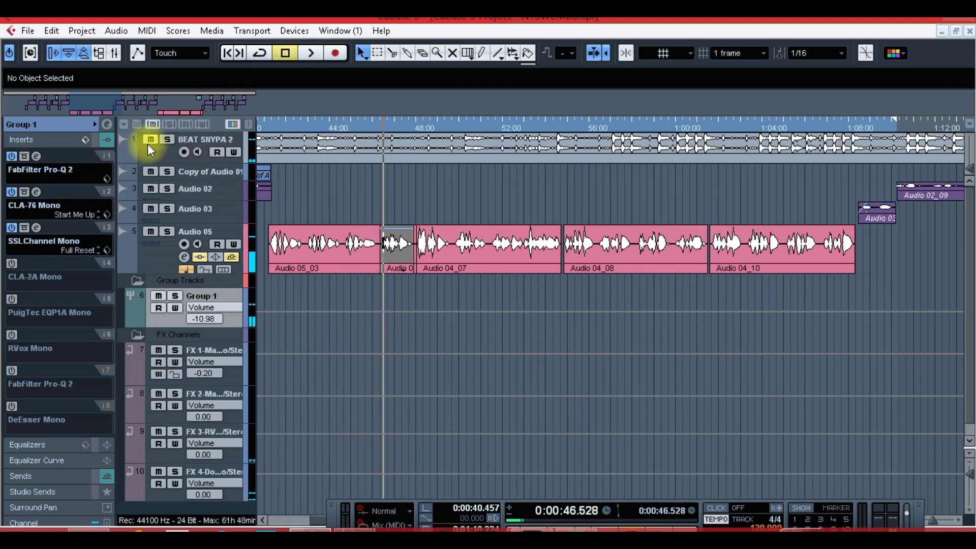
Step: Activate the CLA-2A Mono compressor in Group 1's fourth insert and open its editor, keeping Group 1 selected
click(15, 265)
click(36, 264)
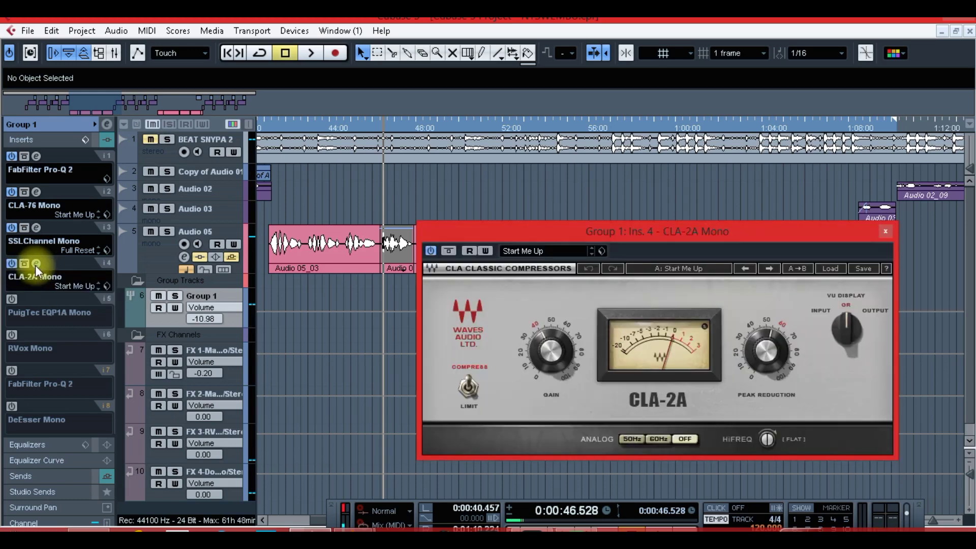
drag(423, 233, 413, 232)
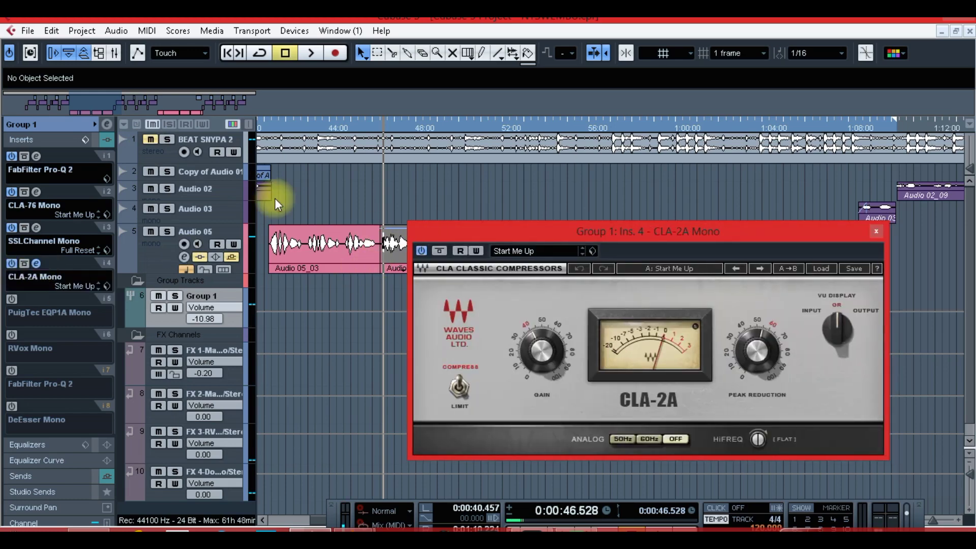
click(220, 170)
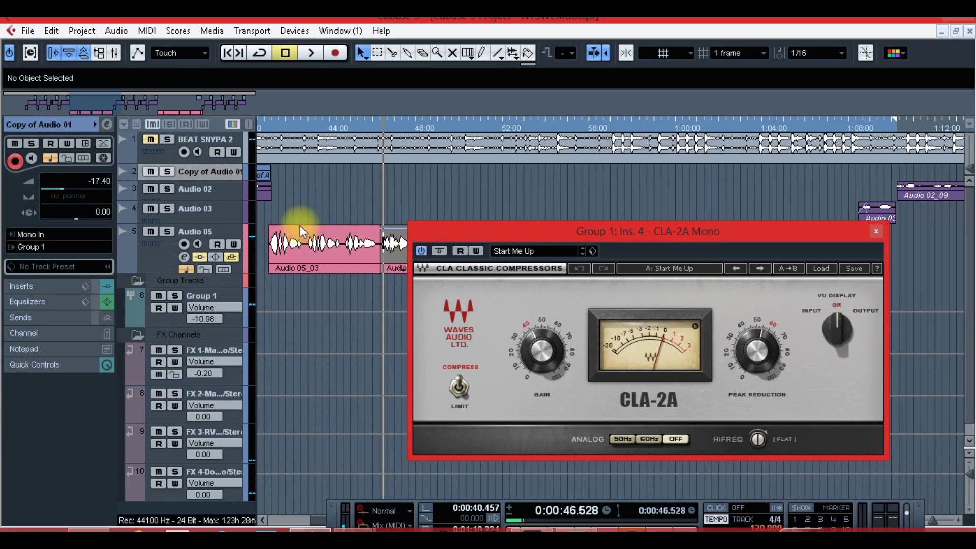
click(127, 303)
Step: Place the CLA-2A Mono editor below the vocal clips and play the verse from its start
drag(473, 232, 320, 173)
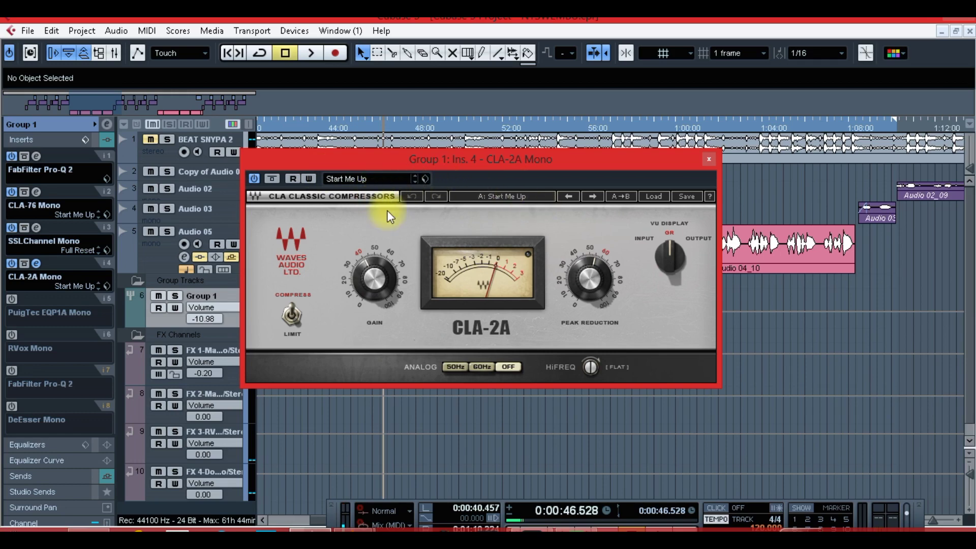
drag(417, 168, 416, 204)
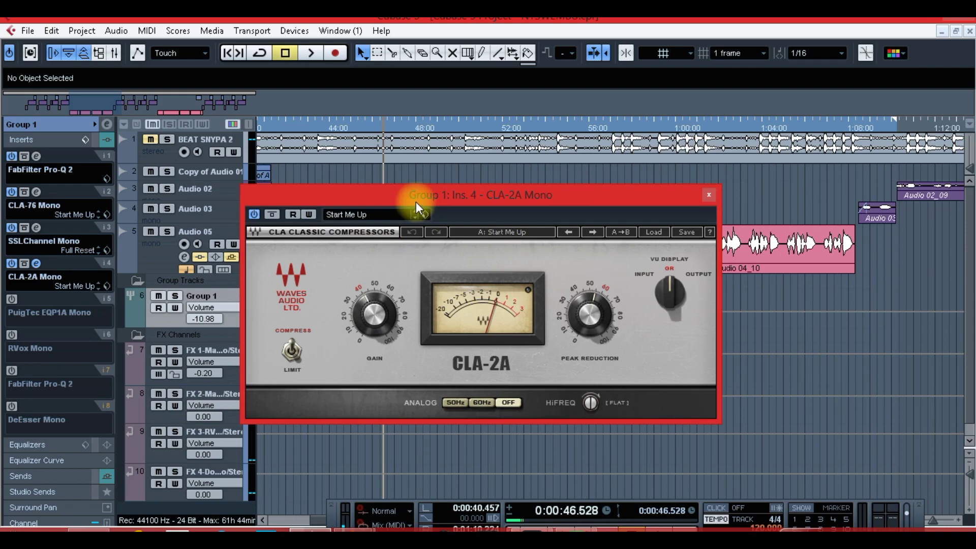
drag(416, 203, 427, 315)
click(266, 127)
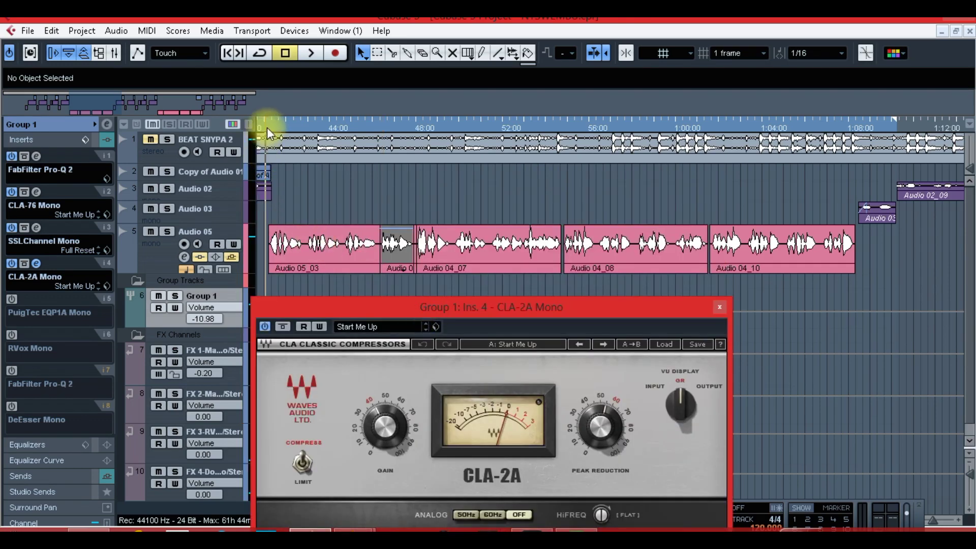
click(308, 55)
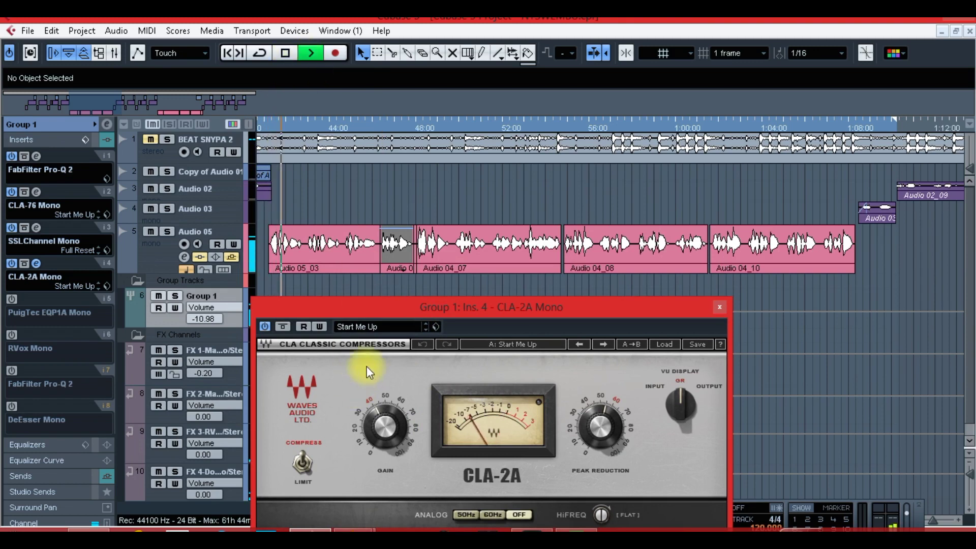
Step: Compare the playing vocals with CLA-2A Mono off and on, check its Gain and Peak Reduction knobs, and close its editor
click(263, 327)
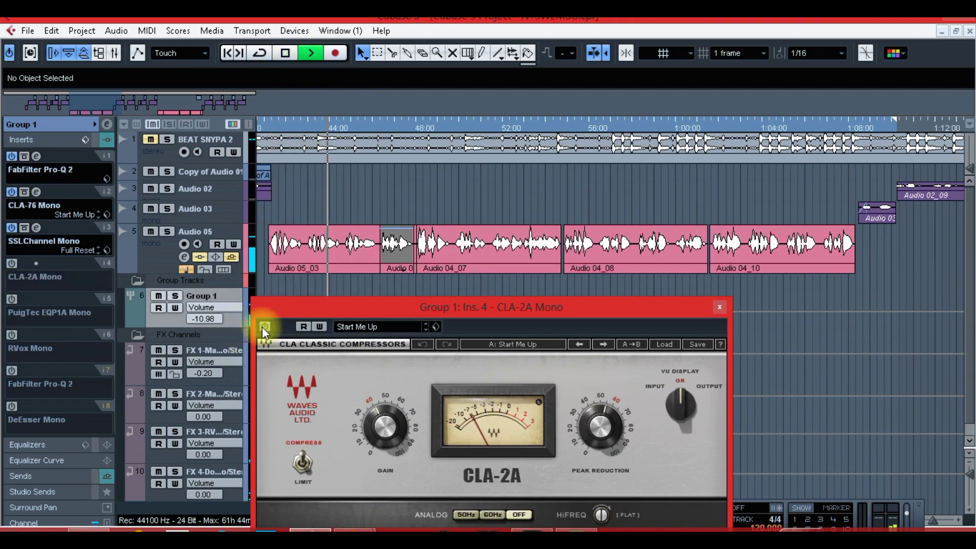
click(264, 327)
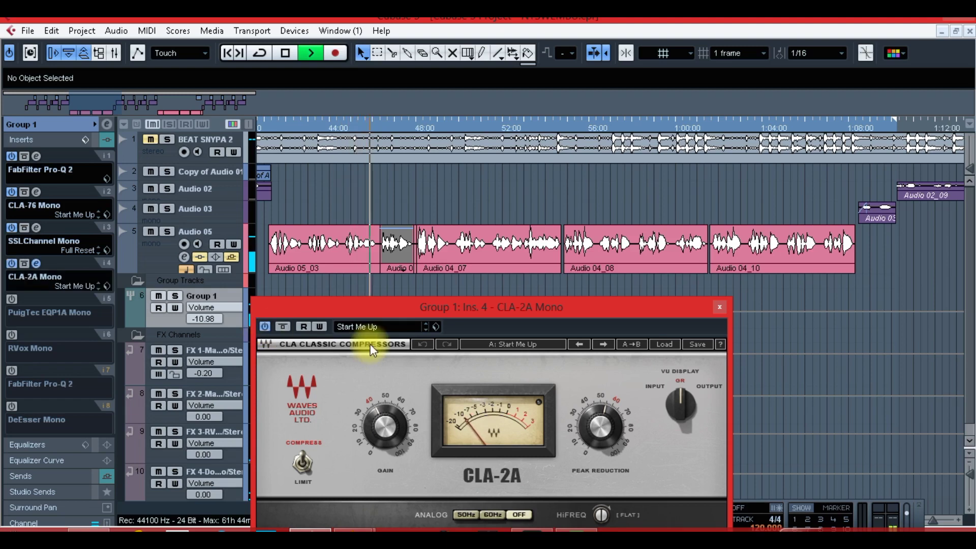
drag(381, 425, 381, 425)
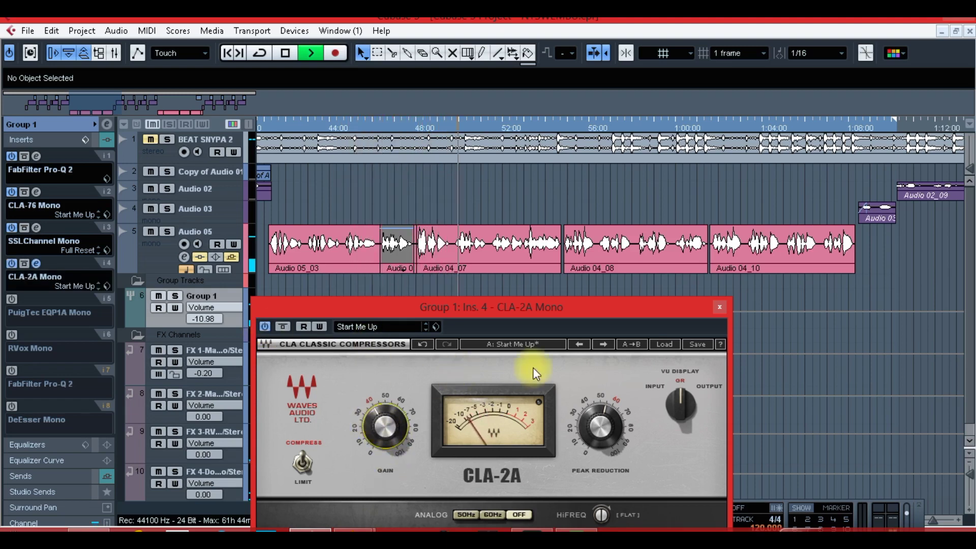
drag(594, 426, 595, 426)
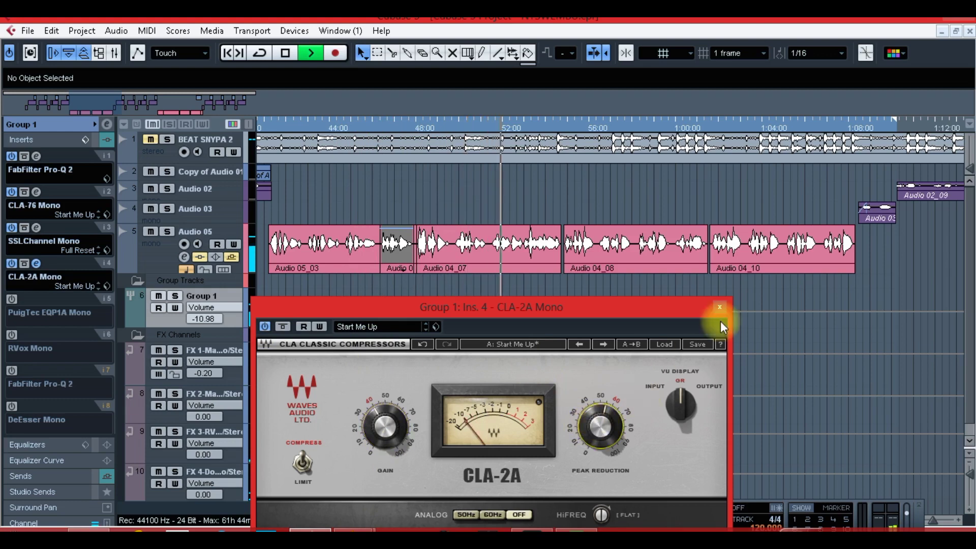
click(718, 308)
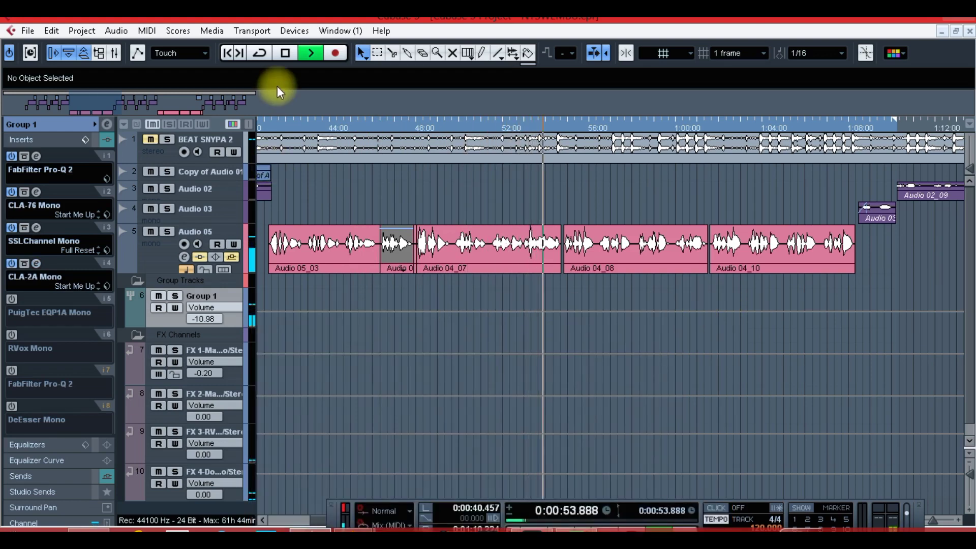
Step: Check the playing vocals against the unmuted beat, mute it again, stop playback and briefly review the CLA-2A Mono editor
click(151, 144)
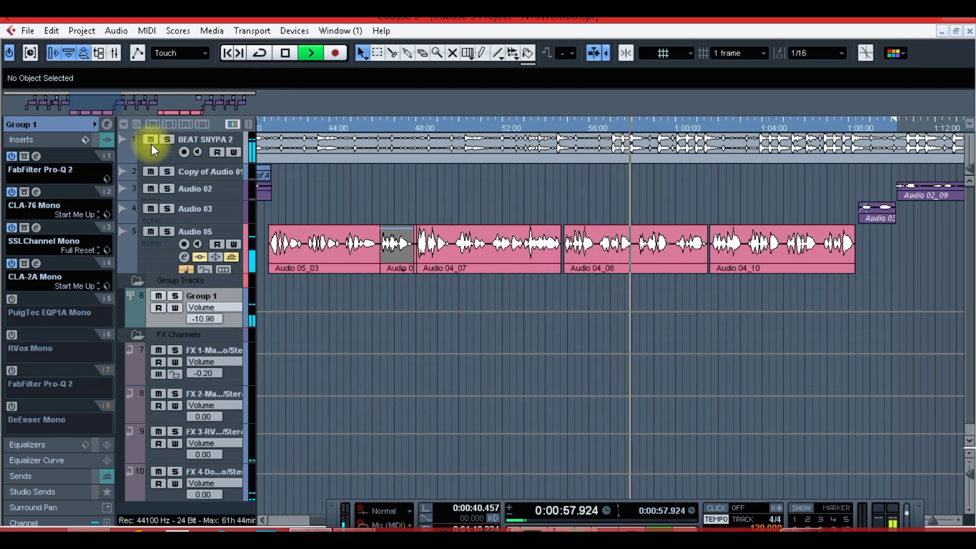
click(151, 141)
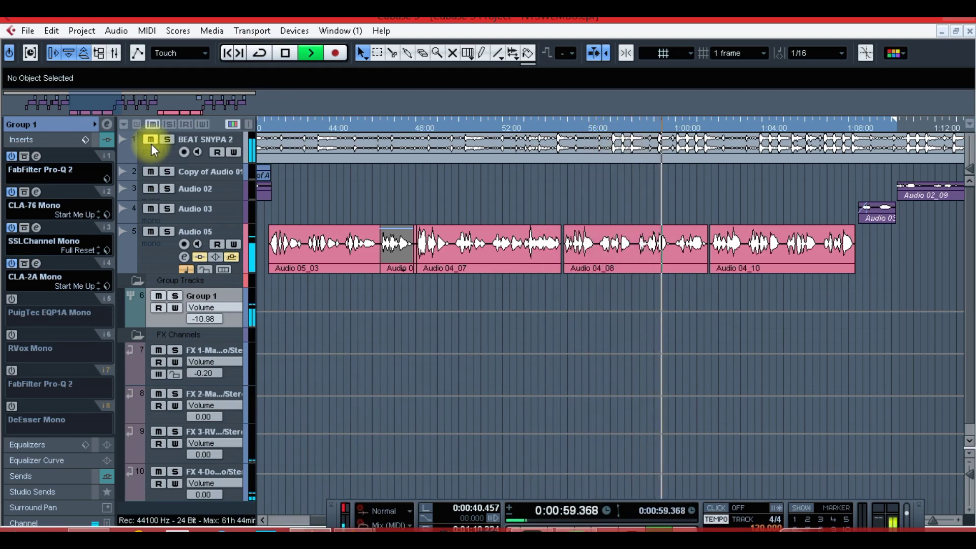
click(288, 52)
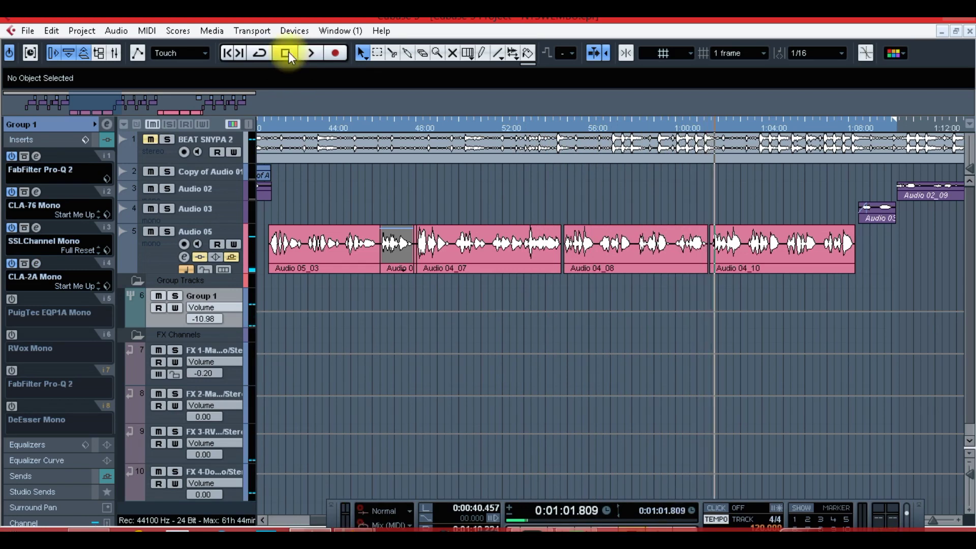
click(30, 265)
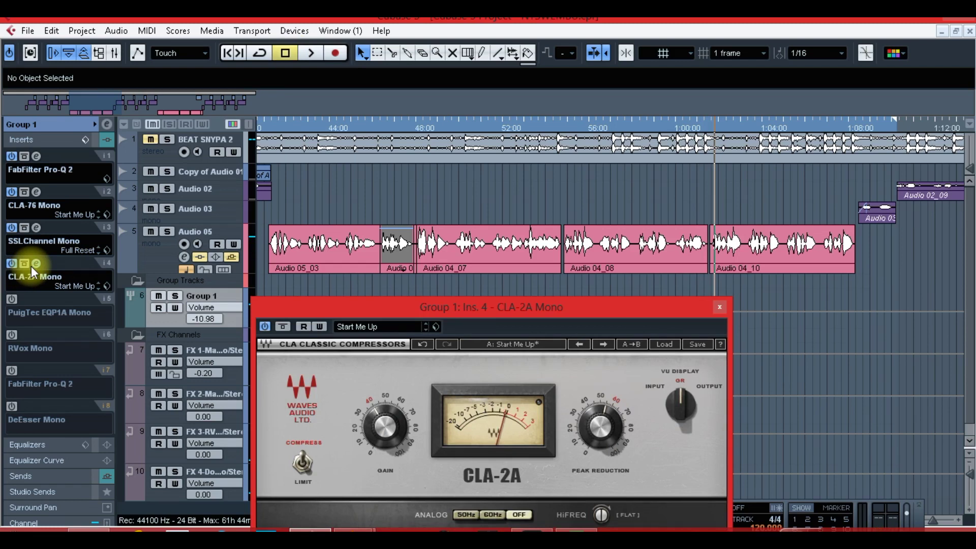
click(719, 307)
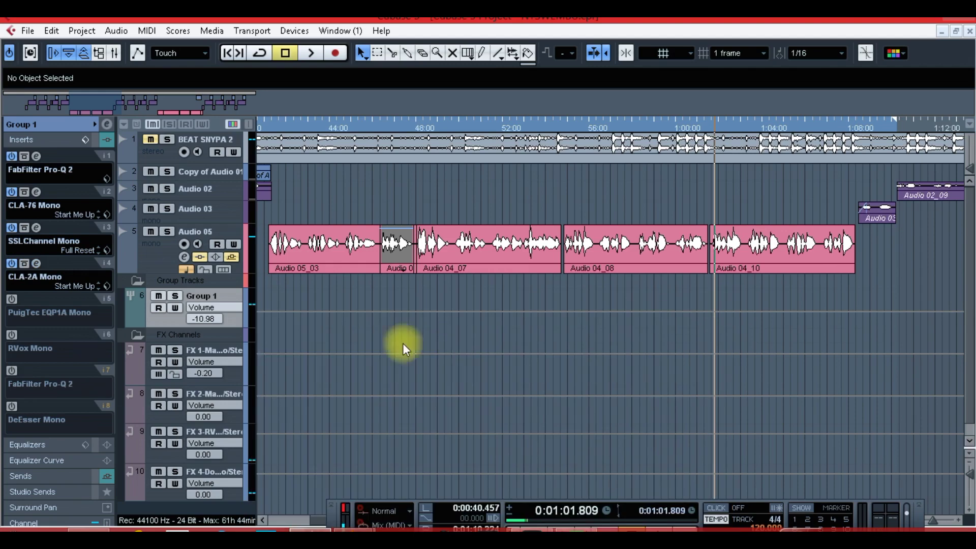
Step: Activate PuigTec EQP1A Mono in Group 1's fifth insert, open its editor and play the verse from its start
click(12, 299)
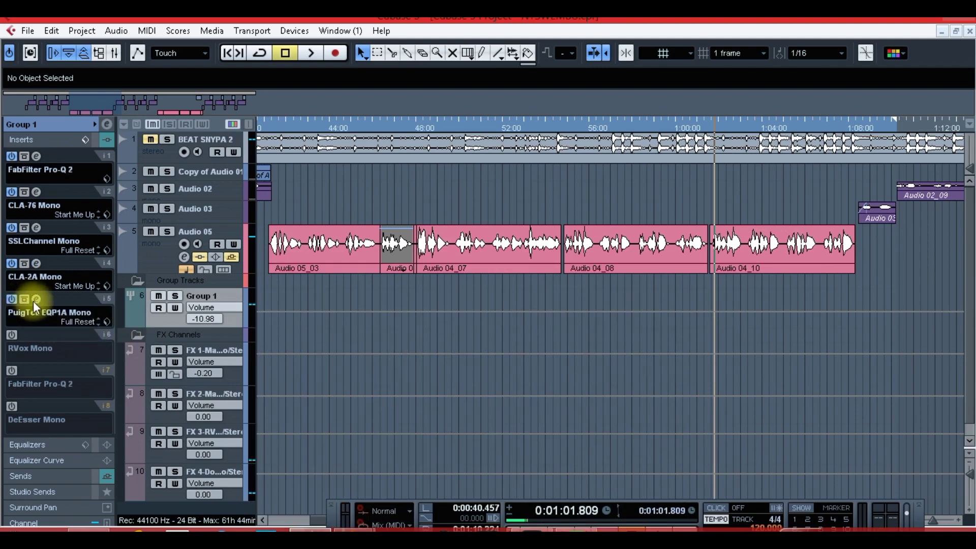
click(34, 301)
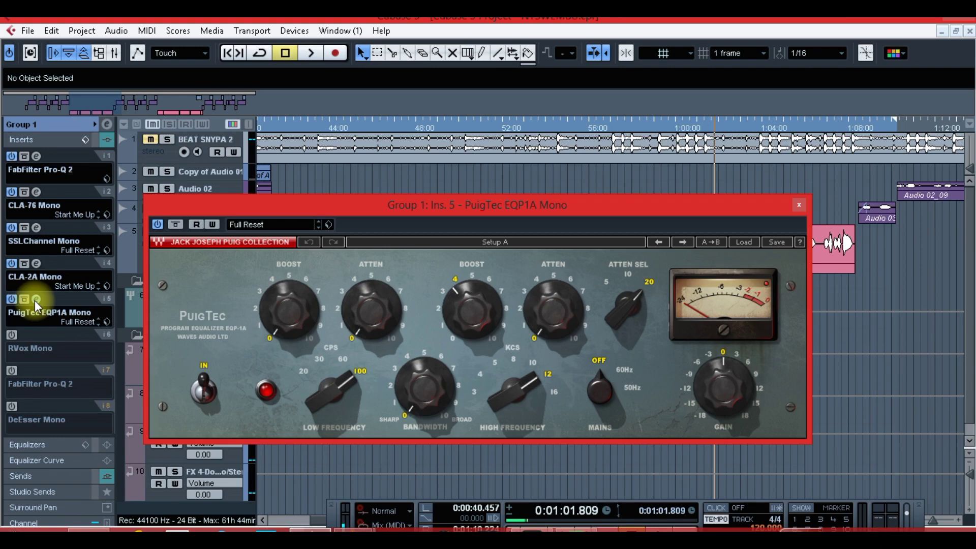
double_click(307, 124)
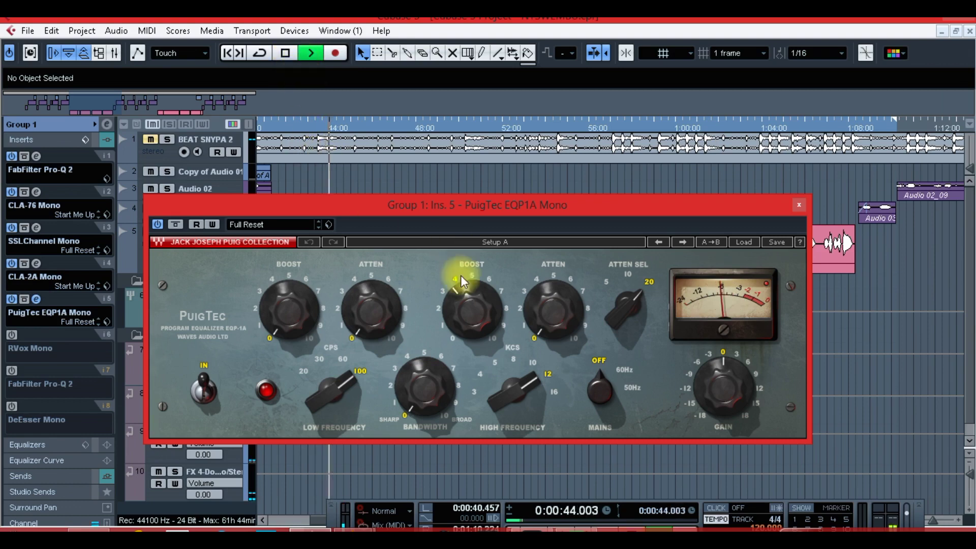
Step: Compare the playing vocals with PuigTec EQP1A Mono off and on, leave it active and close its editor
click(156, 227)
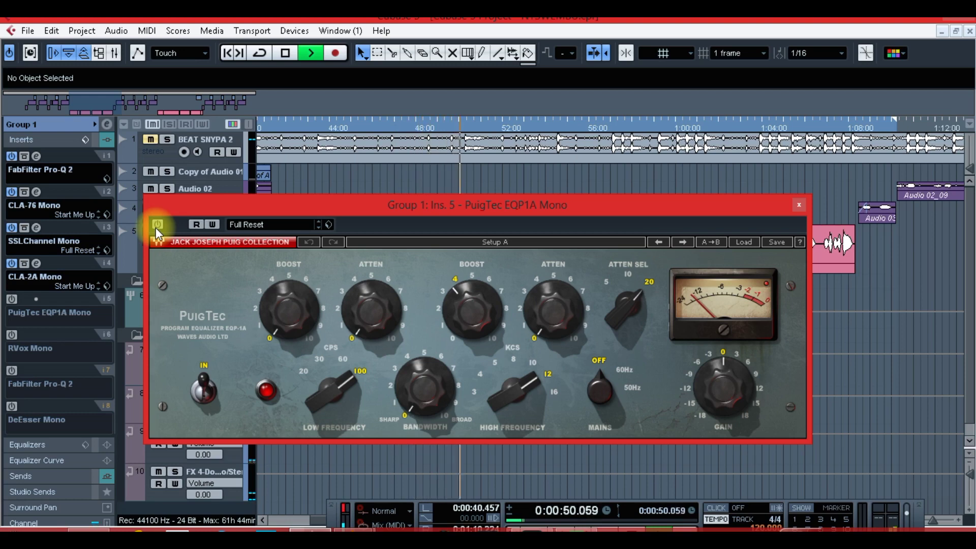
click(155, 227)
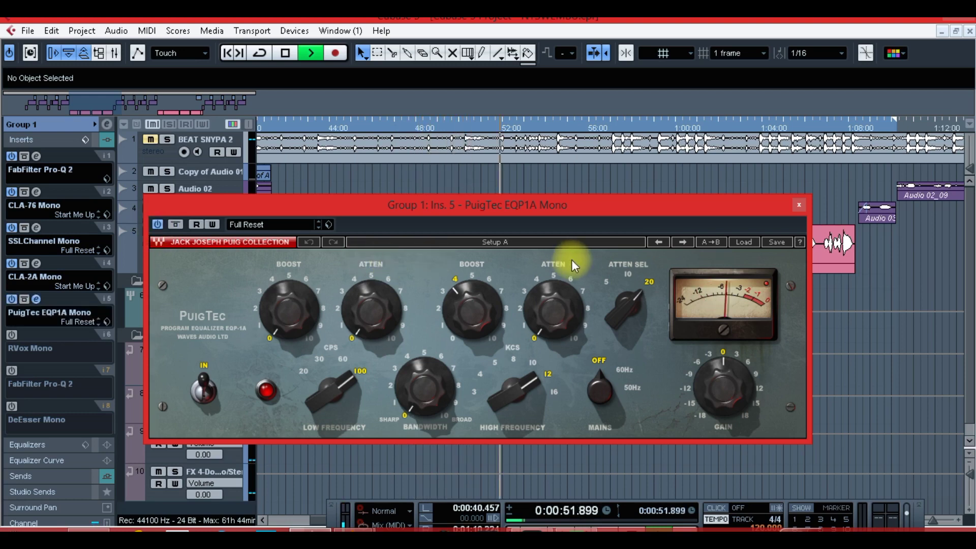
click(799, 205)
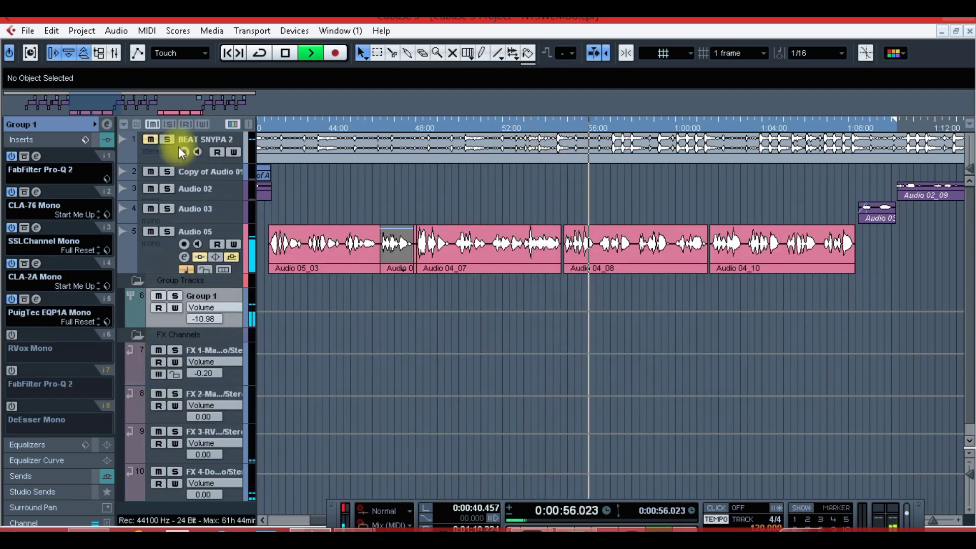
Step: Listen to the vocals with the beat unmuted, mute it again, stop playback and review the PuigTec EQP1A Mono's high-frequency settings
click(151, 139)
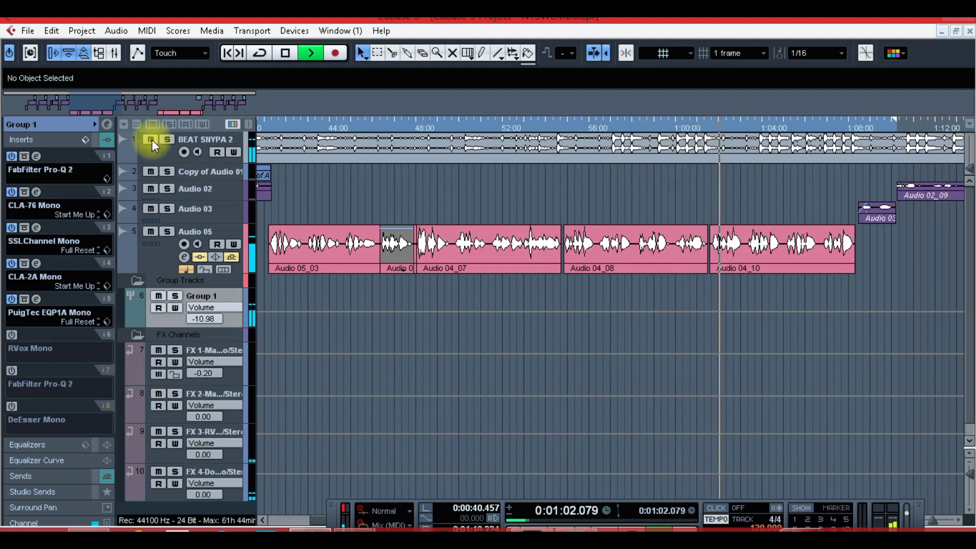
click(150, 140)
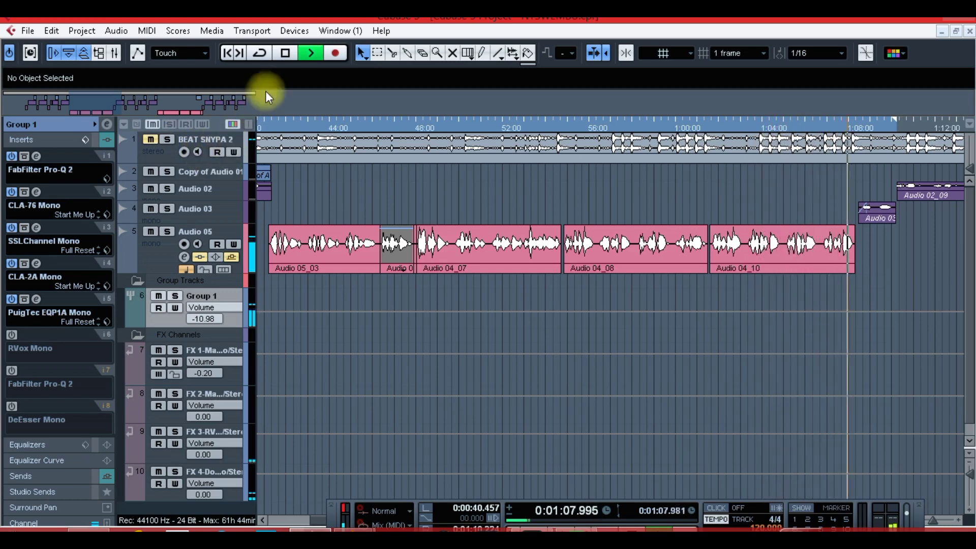
click(286, 50)
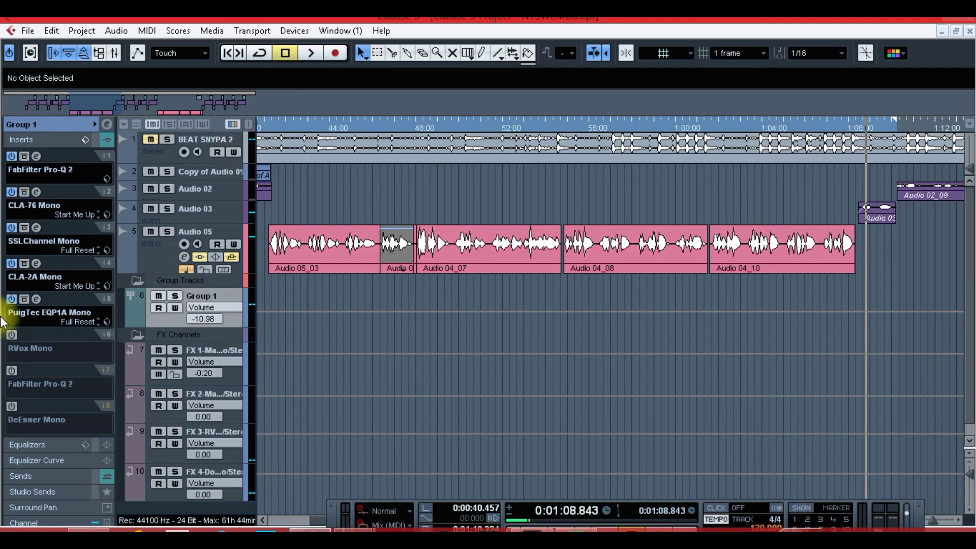
click(35, 299)
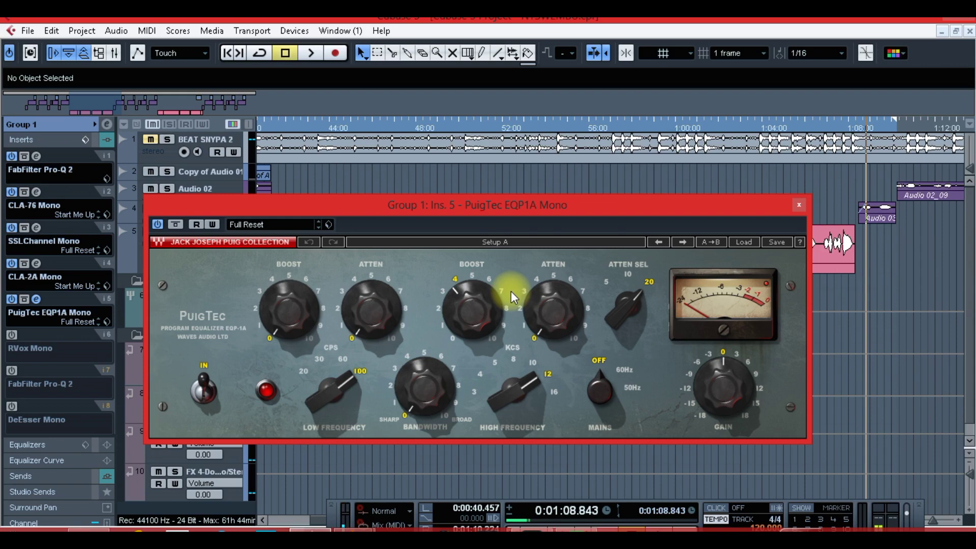
click(797, 203)
Step: Activate RVox Mono in Group 1's sixth insert, place its editor below the vocal clips and play the verse from its start
click(11, 334)
click(36, 335)
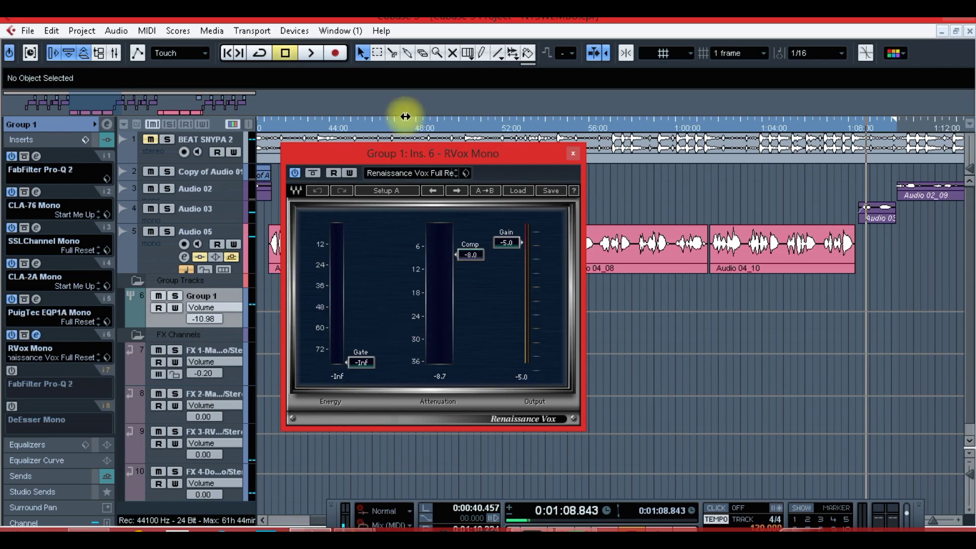
drag(345, 154, 303, 305)
click(276, 123)
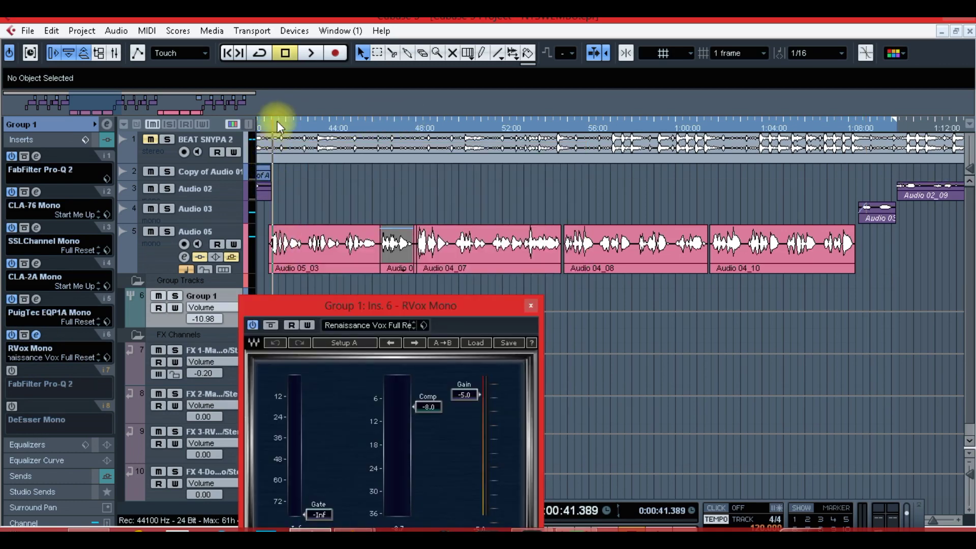
key(space)
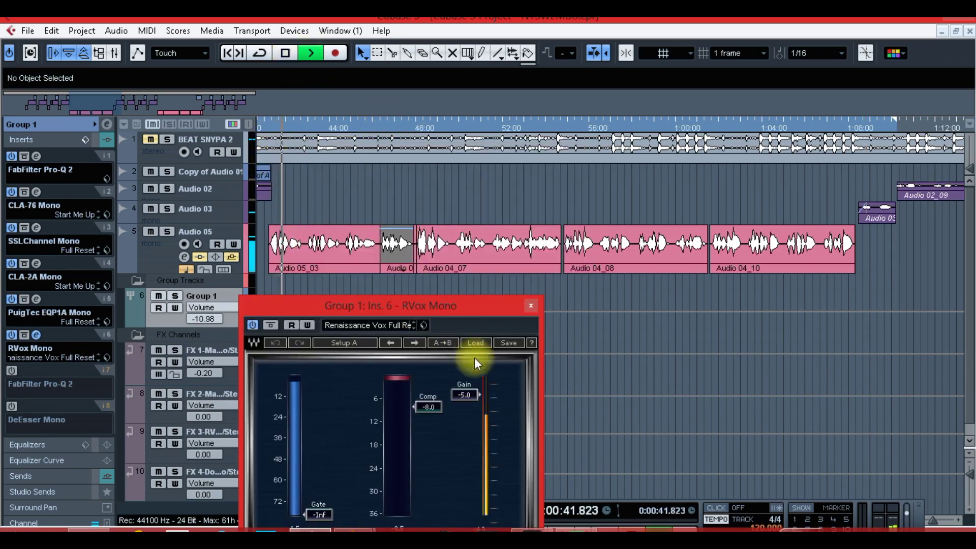
Step: Compare the playing vocals with RVox Mono off and on, check its Comp and Gain settings, stop playback and close its editor
click(253, 325)
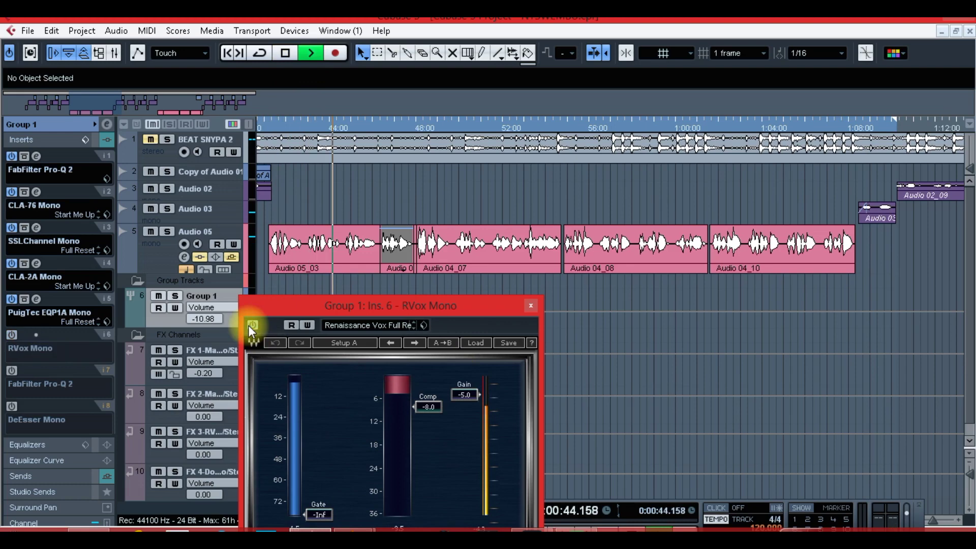
click(252, 325)
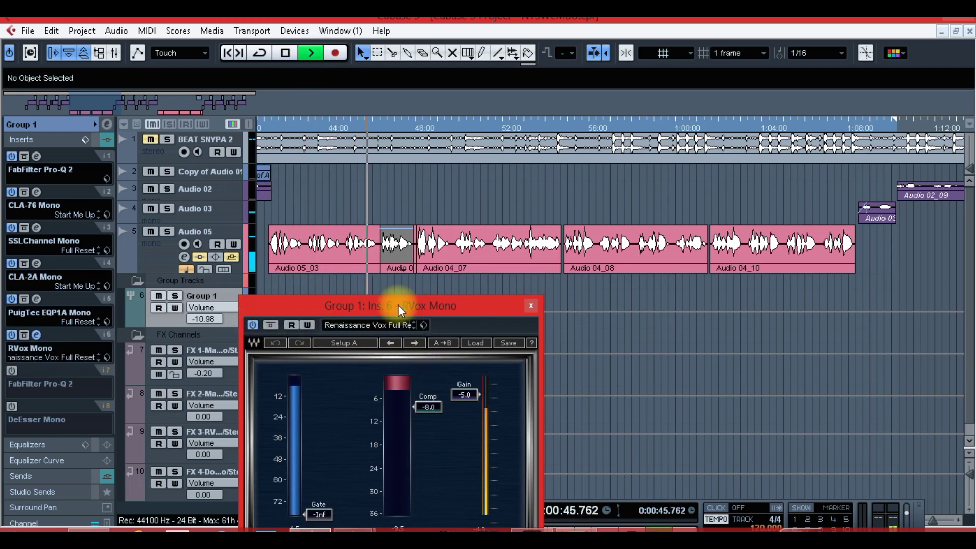
drag(397, 304, 531, 213)
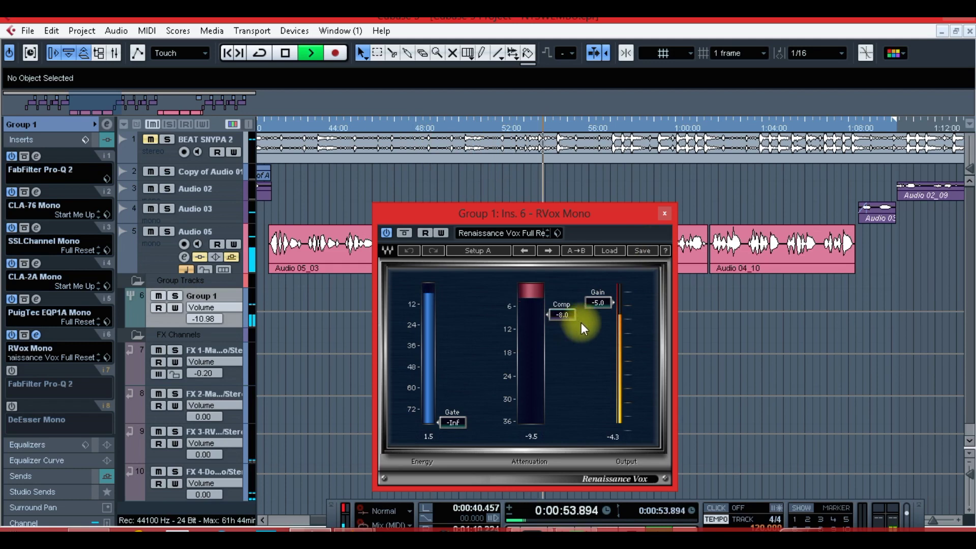
click(664, 216)
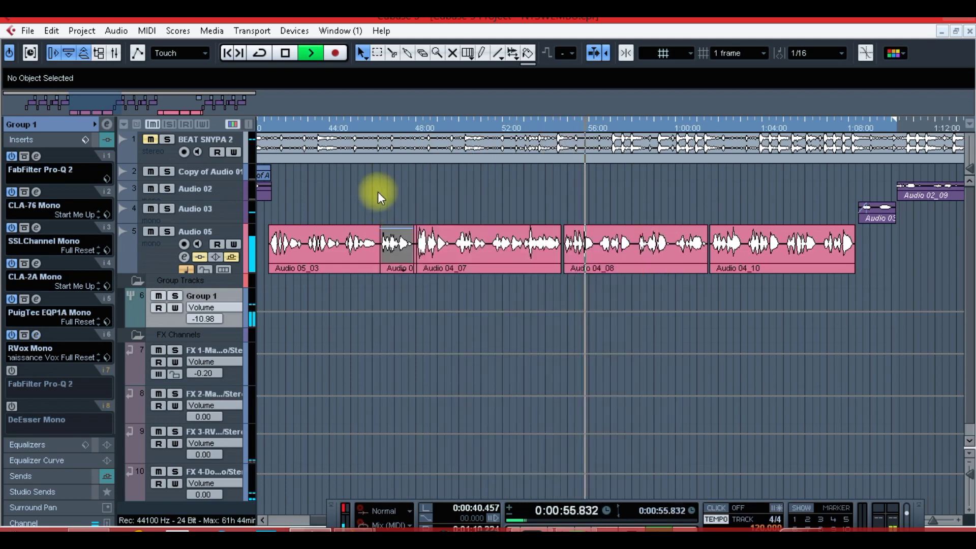
key(space)
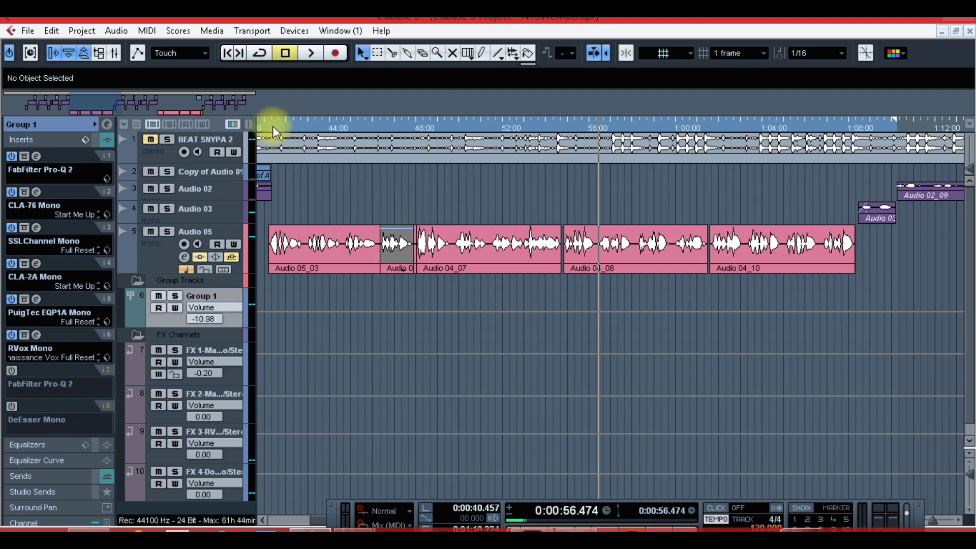
click(36, 335)
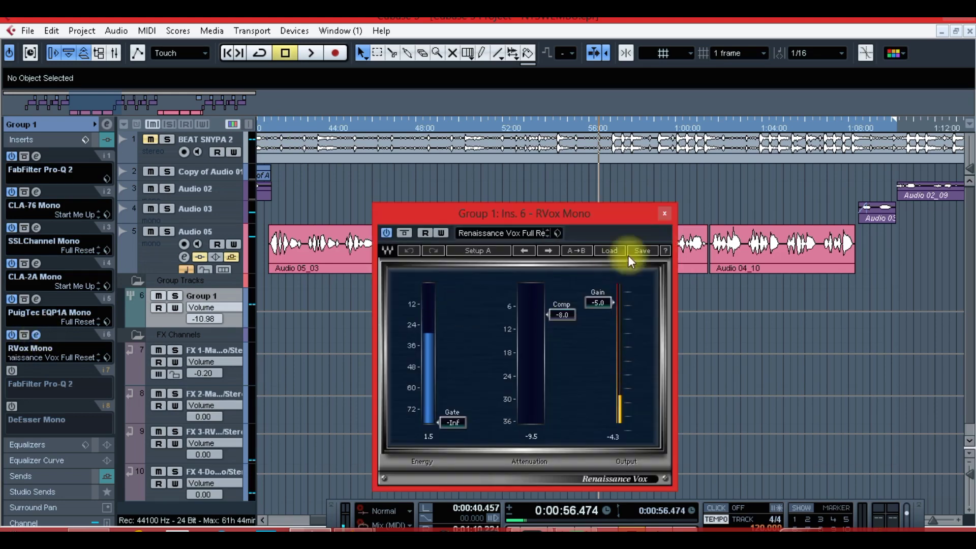
click(664, 213)
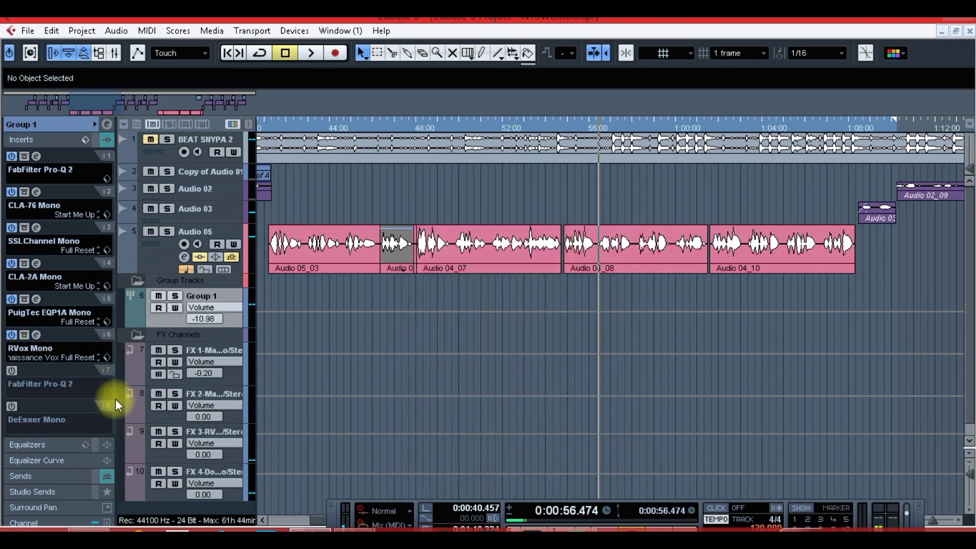
Step: Activate FabFilter Pro-Q 2 in Group 1's seventh insert, check its EQ curve, and place its editor below the timeline with playback at the verse start
click(13, 371)
click(36, 371)
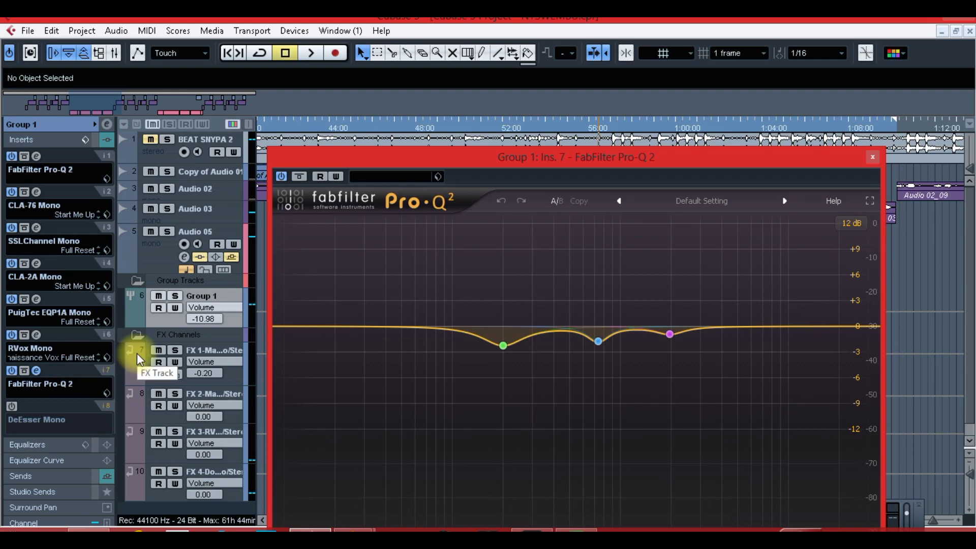
drag(337, 157, 343, 269)
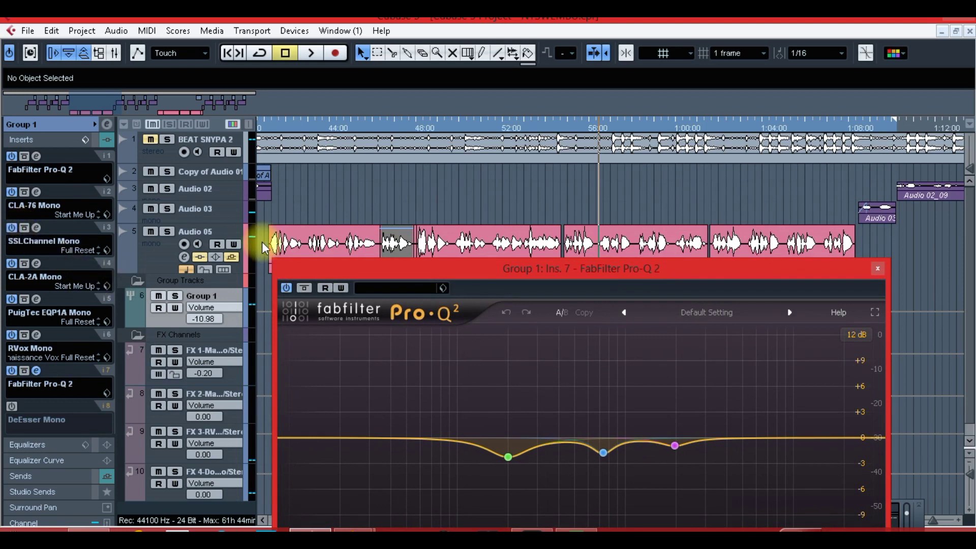
click(277, 127)
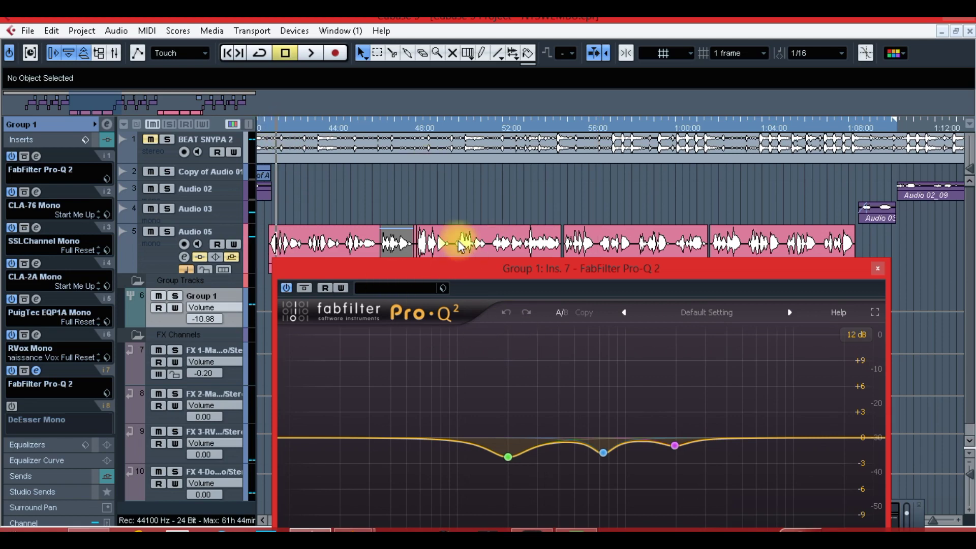
drag(469, 268, 422, 160)
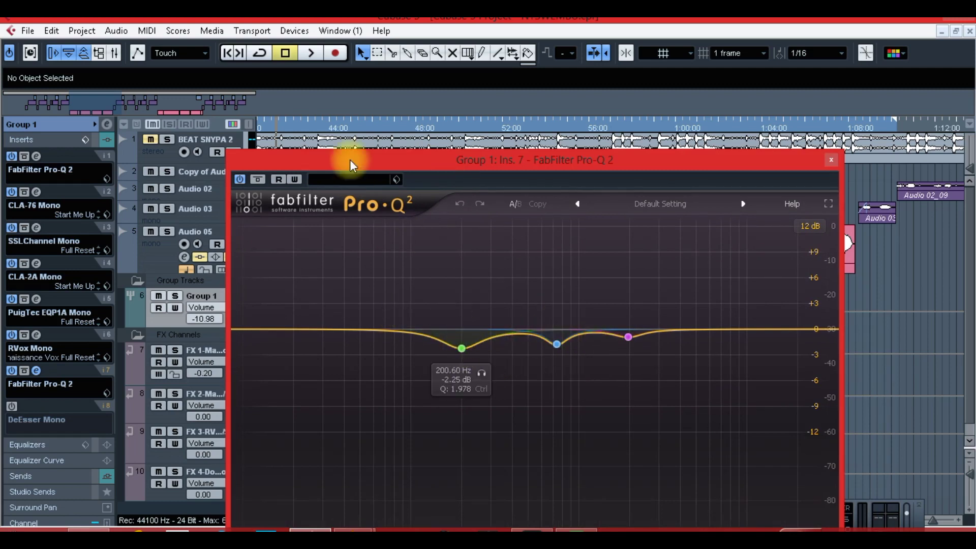
drag(350, 166, 350, 257)
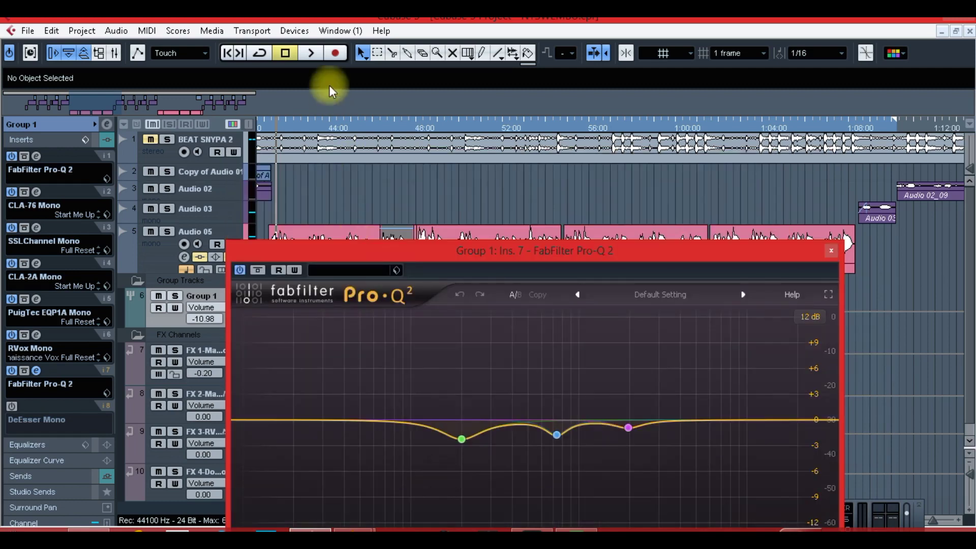
Step: Play the verse, compare the vocals with the seventh-insert FabFilter Pro-Q 2 off and on, and reopen its editor to examine the cuts
click(309, 53)
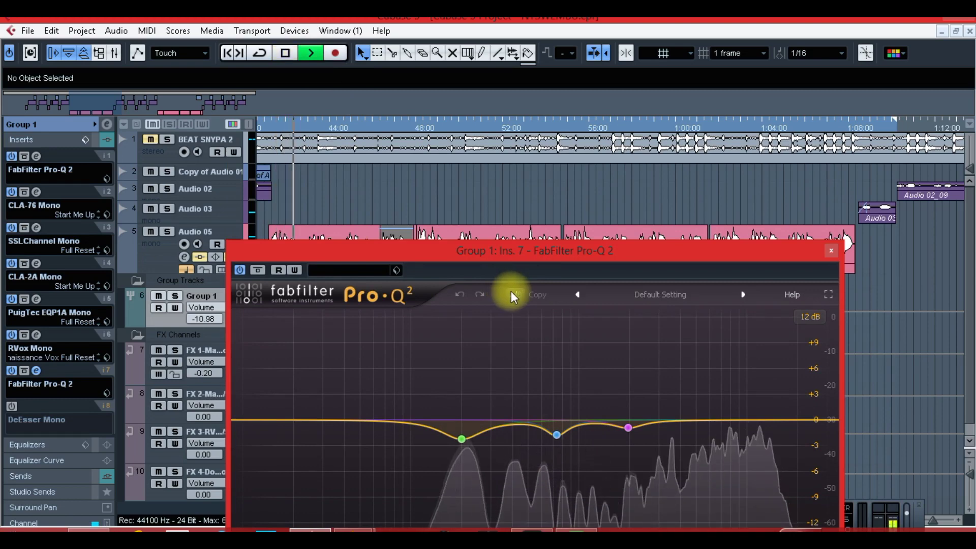
click(831, 251)
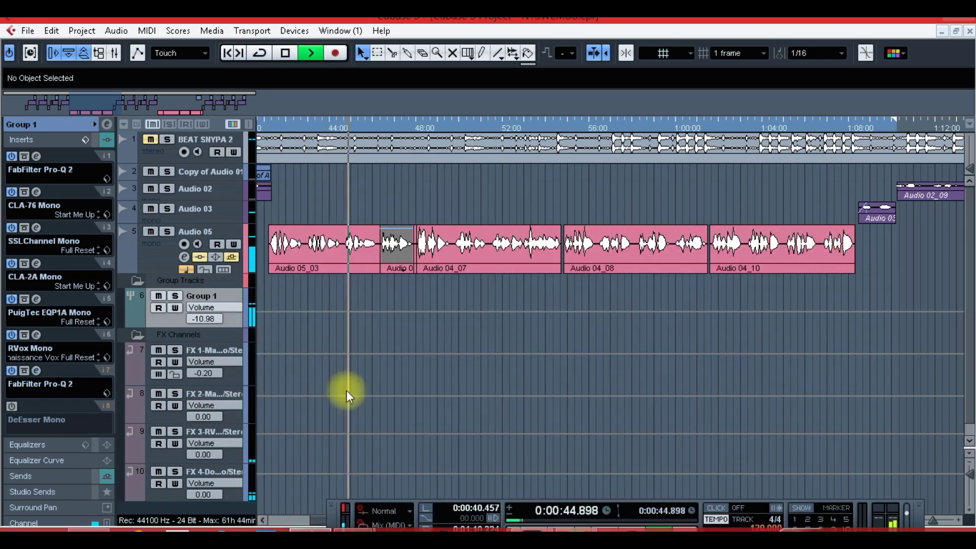
click(12, 371)
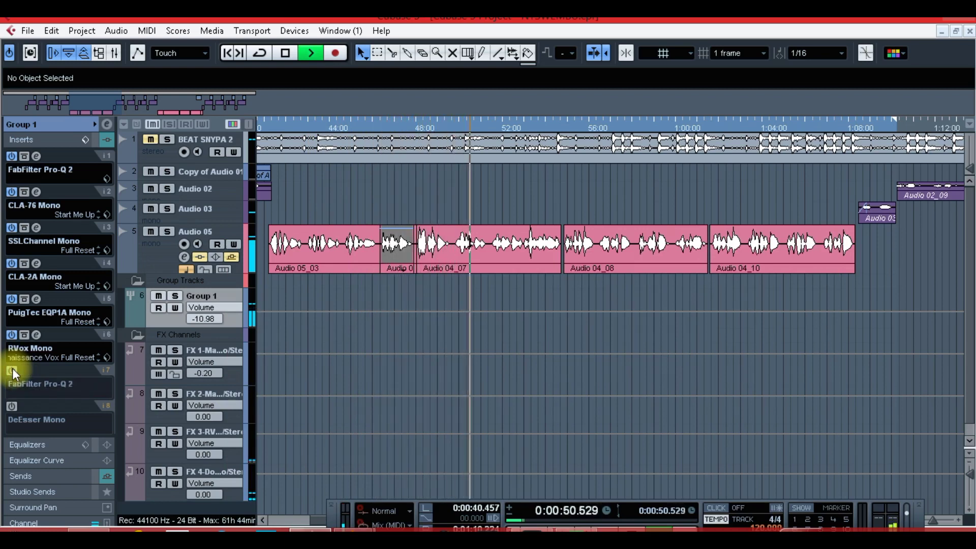
click(12, 370)
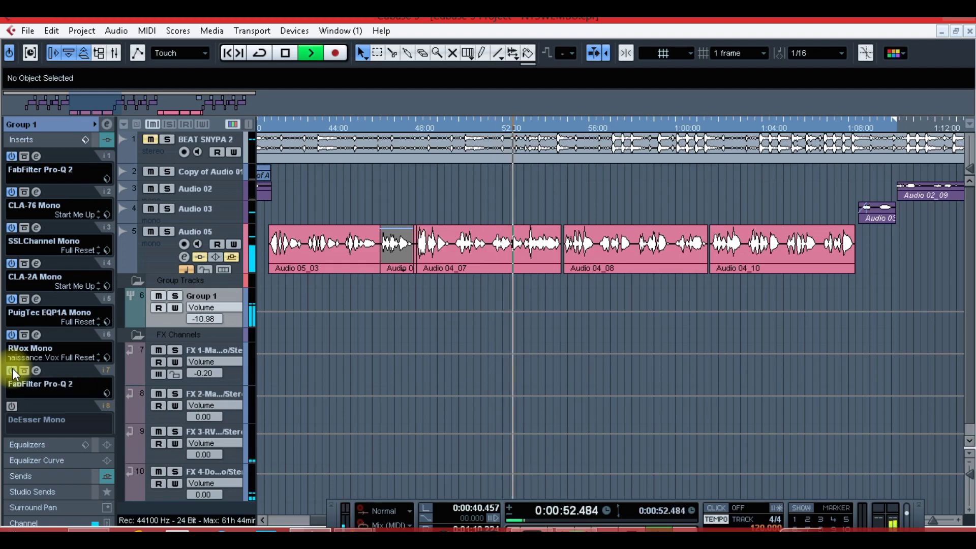
click(37, 371)
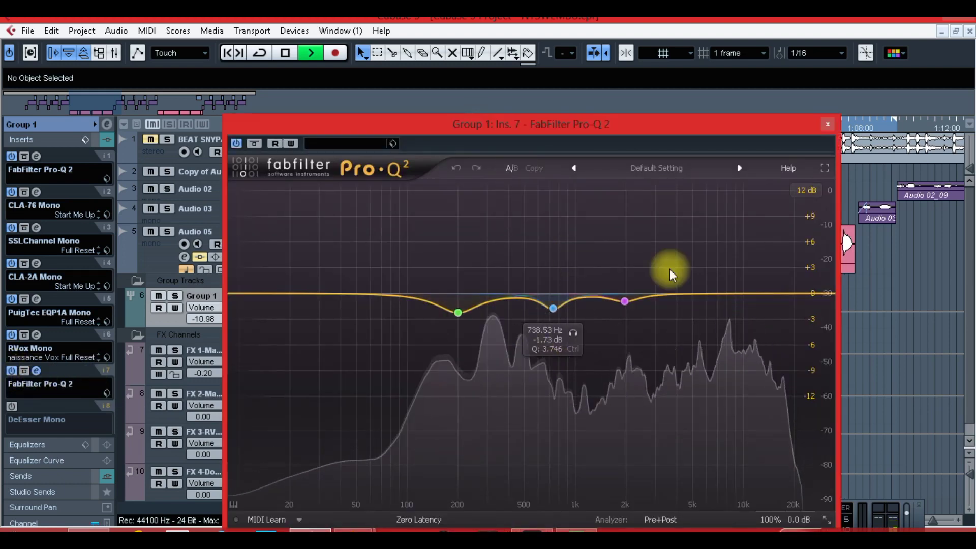
Step: Close the seventh-insert Pro-Q 2 editor, unmute the BEAT SNYPA 2 track to hear the vocals with the beat, and stop playback
click(829, 129)
click(148, 142)
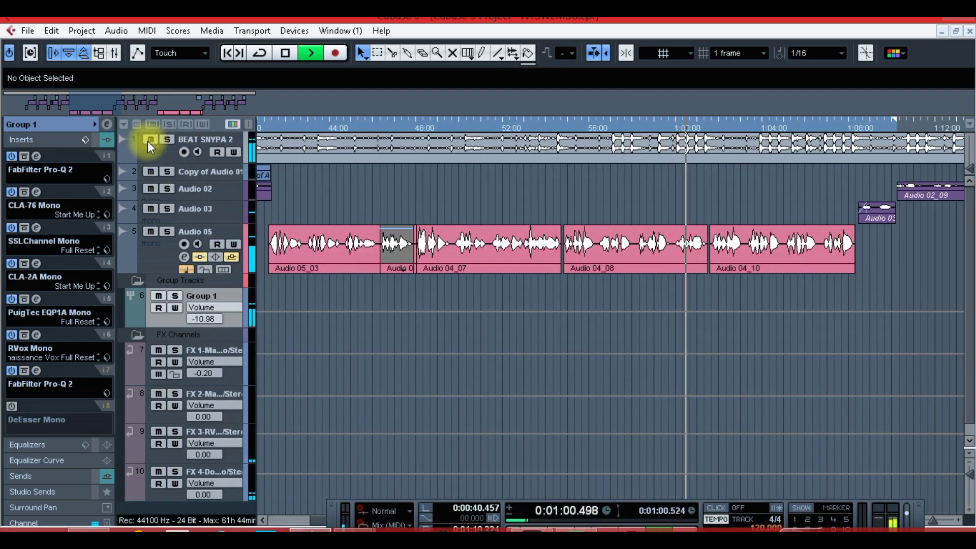
click(283, 53)
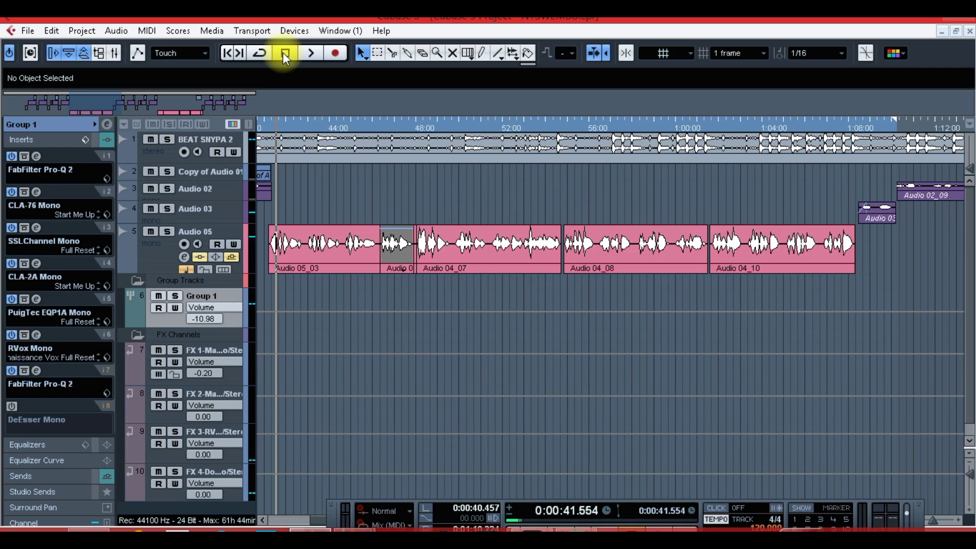
Step: Activate DeEsser Mono in Group 1's eighth insert, set its threshold to -18.8, close its editor and play the verse with the beat
click(11, 406)
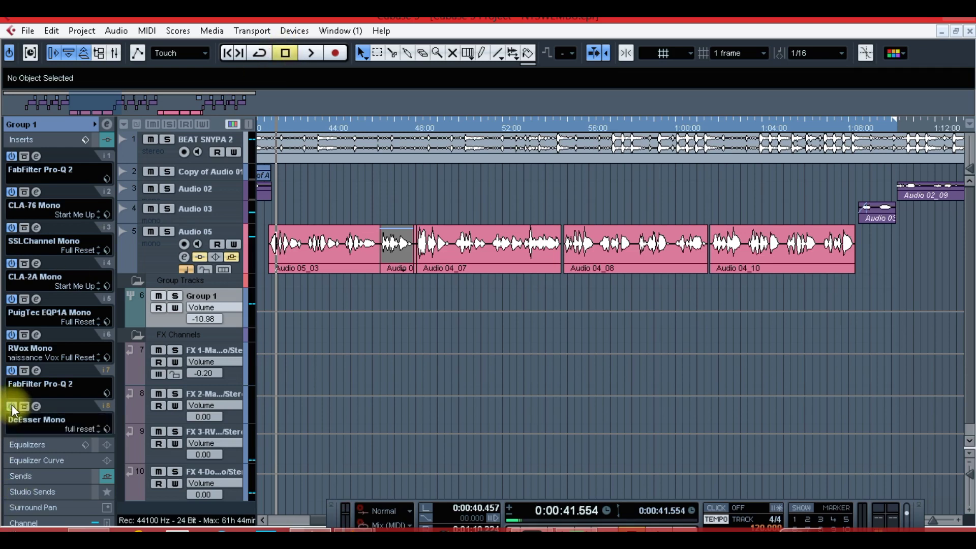
click(36, 406)
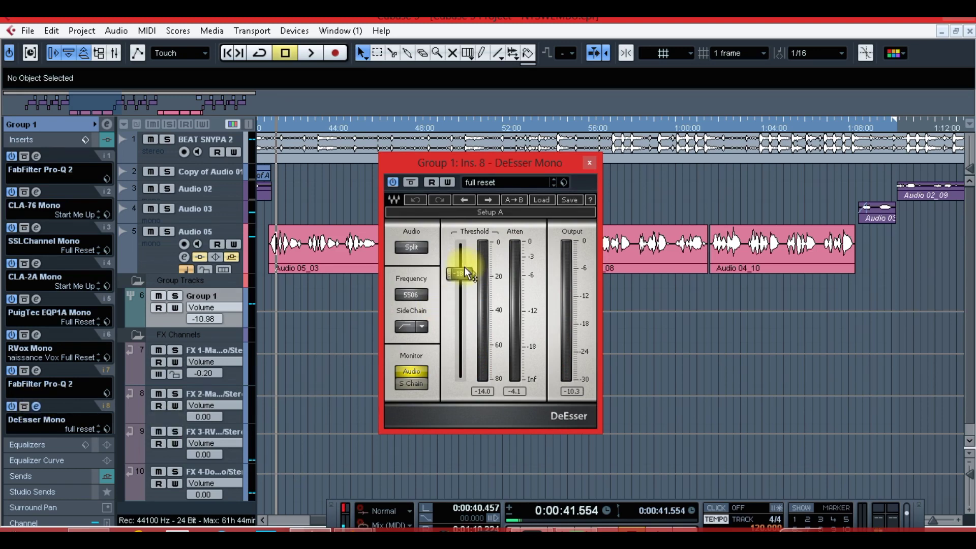
drag(465, 267, 467, 280)
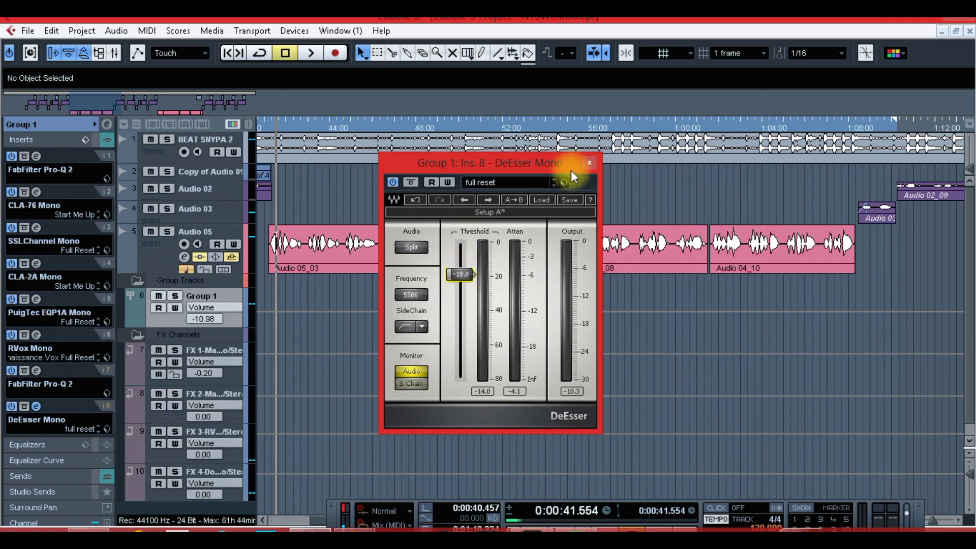
click(589, 164)
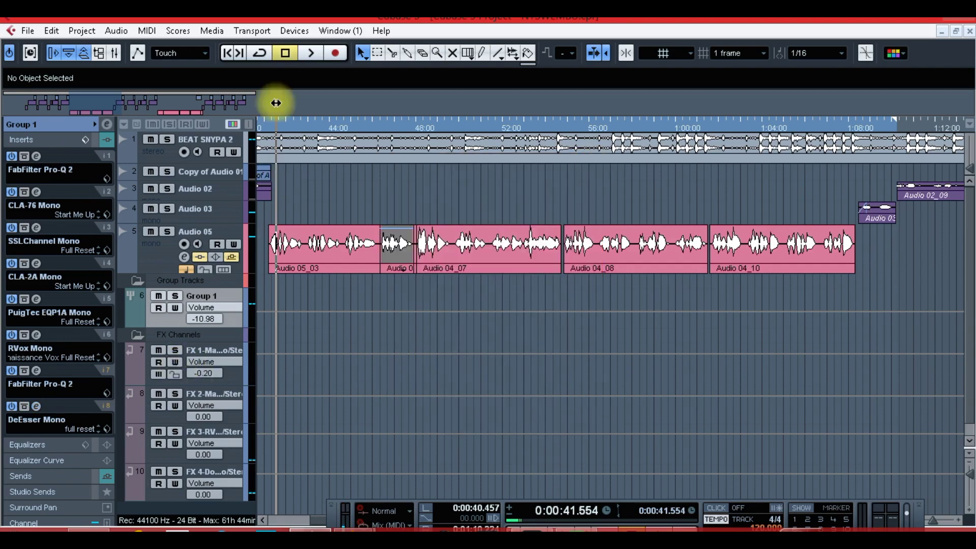
click(35, 407)
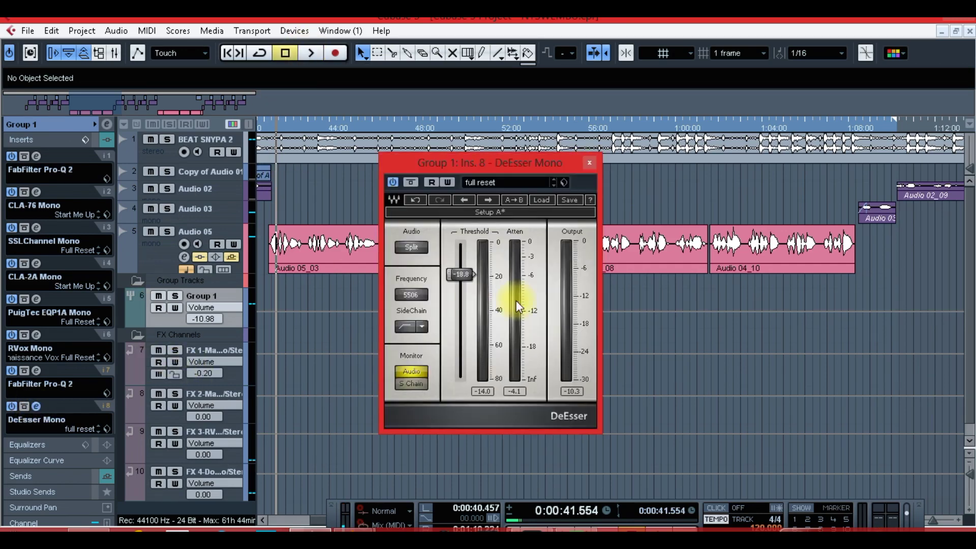
click(590, 163)
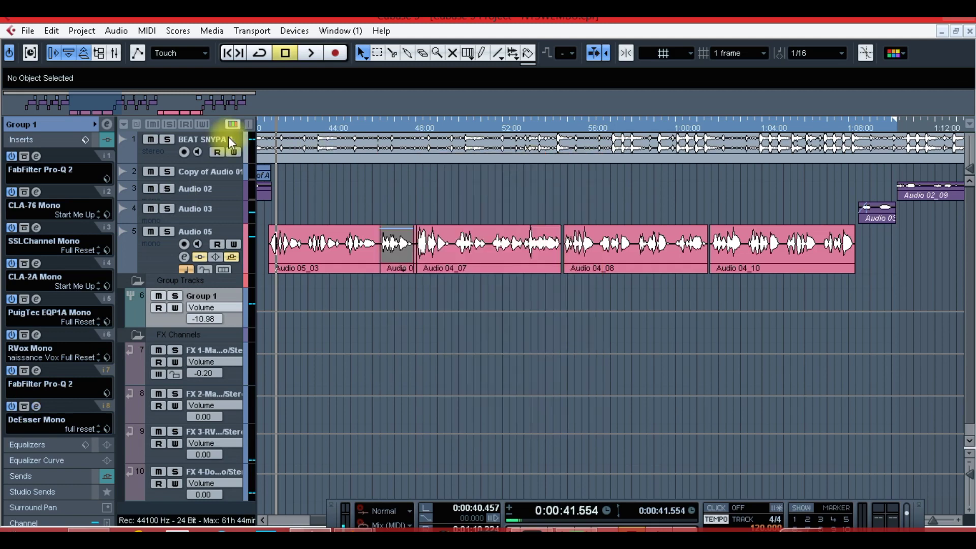
click(307, 50)
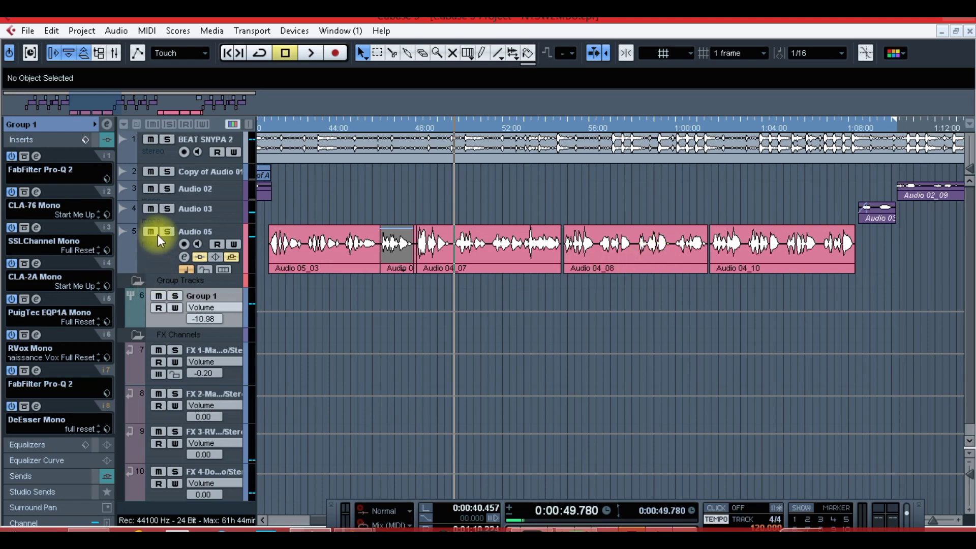
Step: Open the Audio 05 track's channel settings and its first-insert H-Delay editor, placing the editor over the channel settings window
click(150, 257)
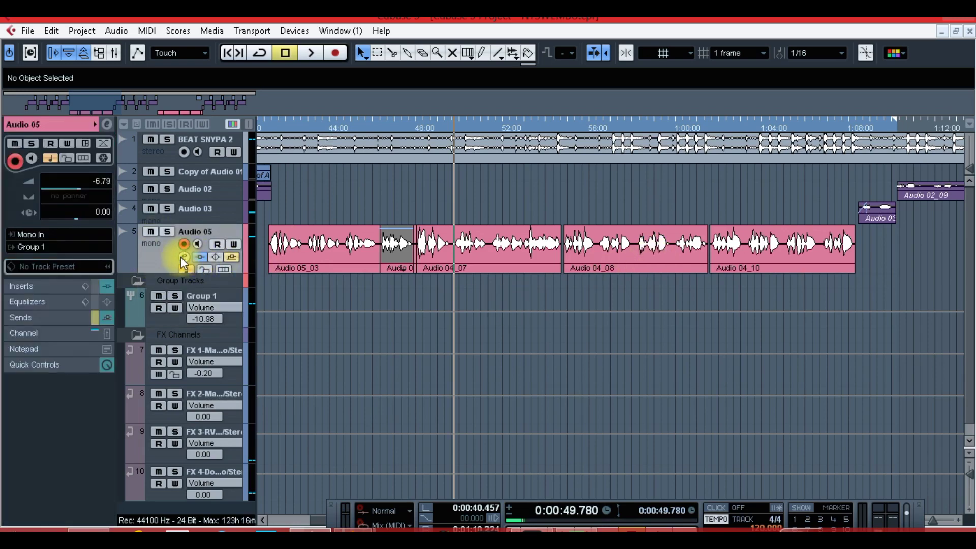
click(181, 258)
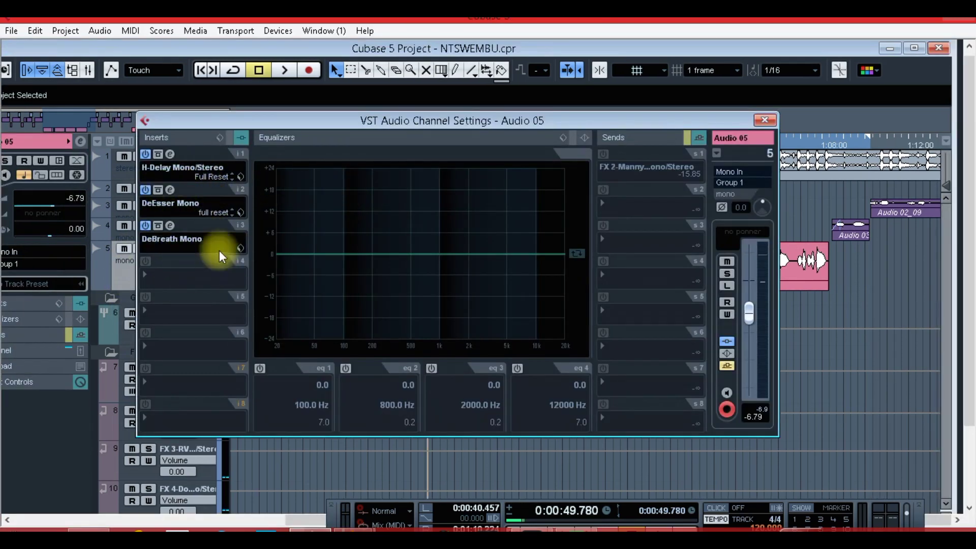
click(170, 154)
drag(495, 233, 294, 230)
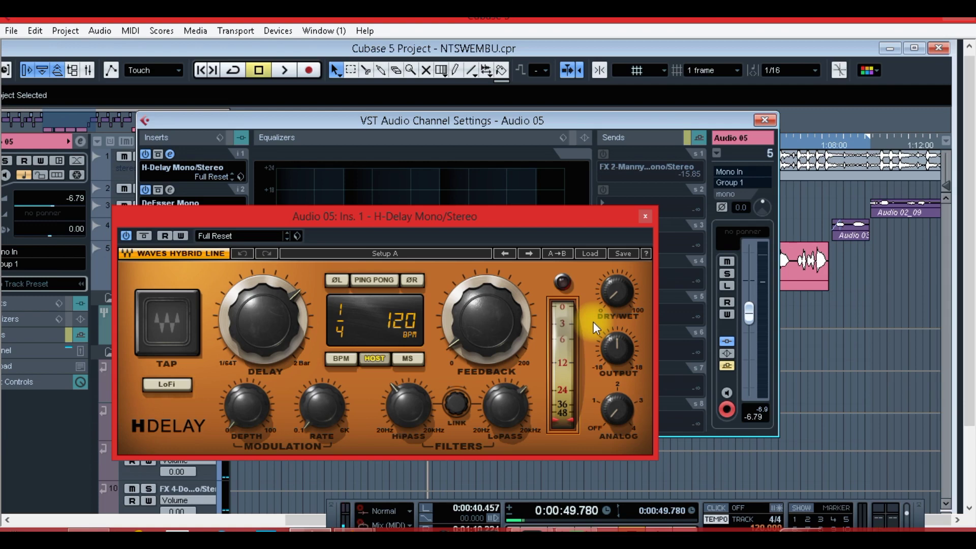
drag(219, 222, 297, 127)
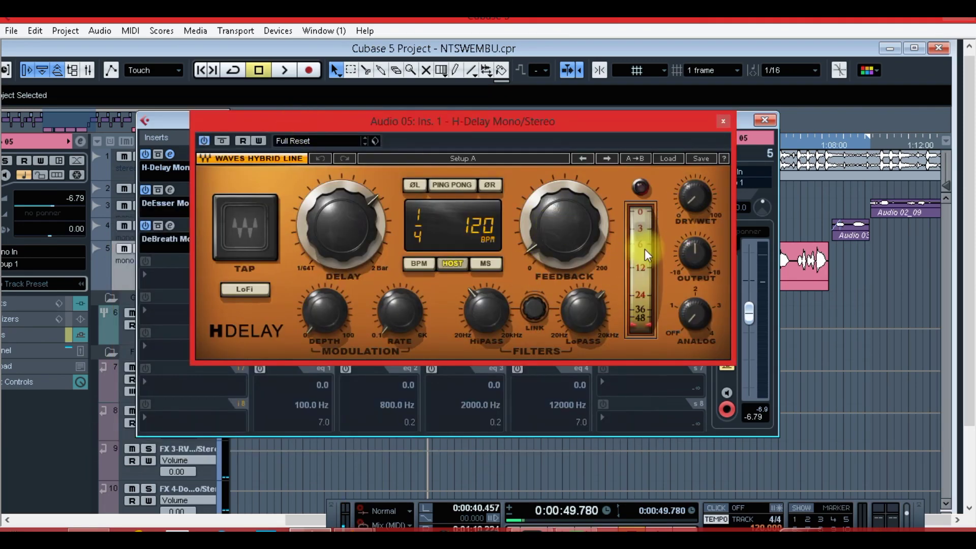
Step: Check H-Delay's Dry/Wet, Feedback, LoPass and Analog settings on Audio 05, and close its editor
click(704, 202)
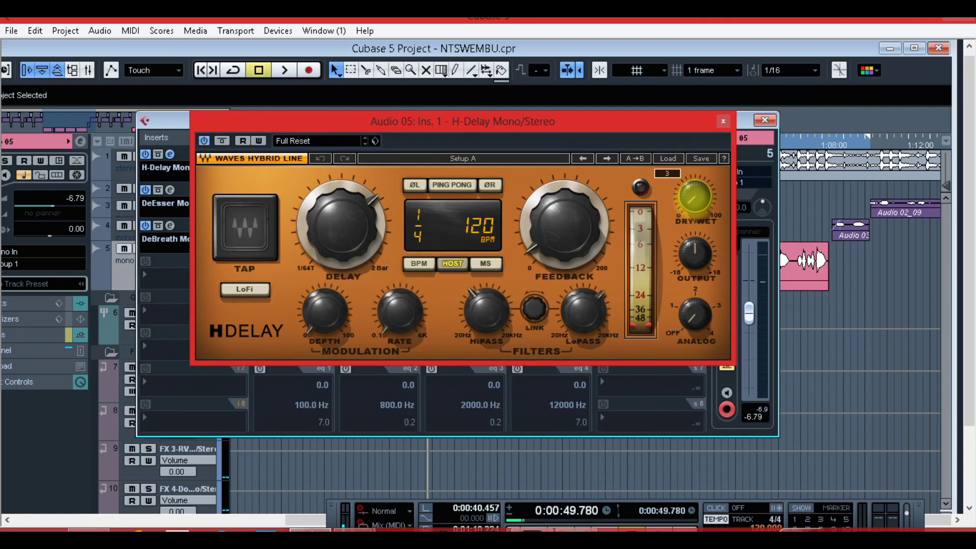
click(550, 230)
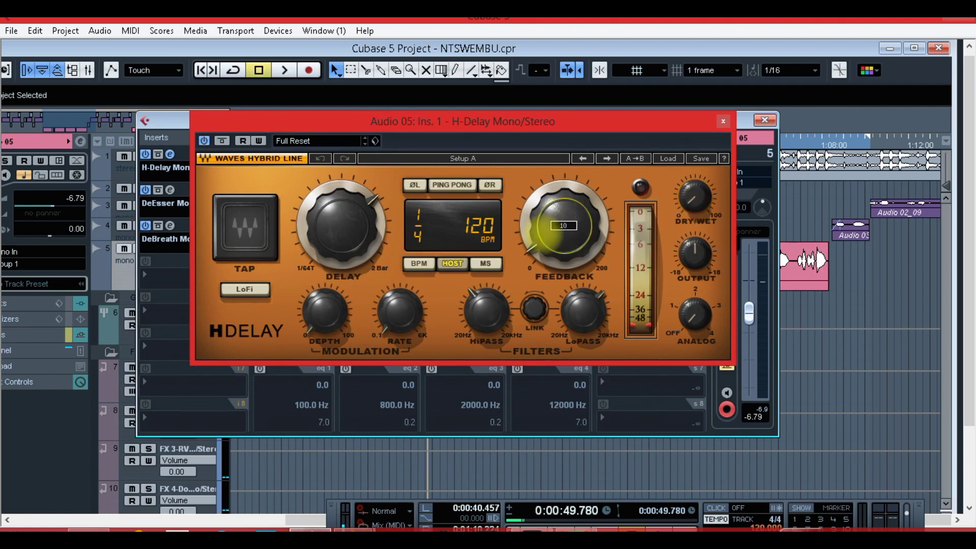
click(584, 310)
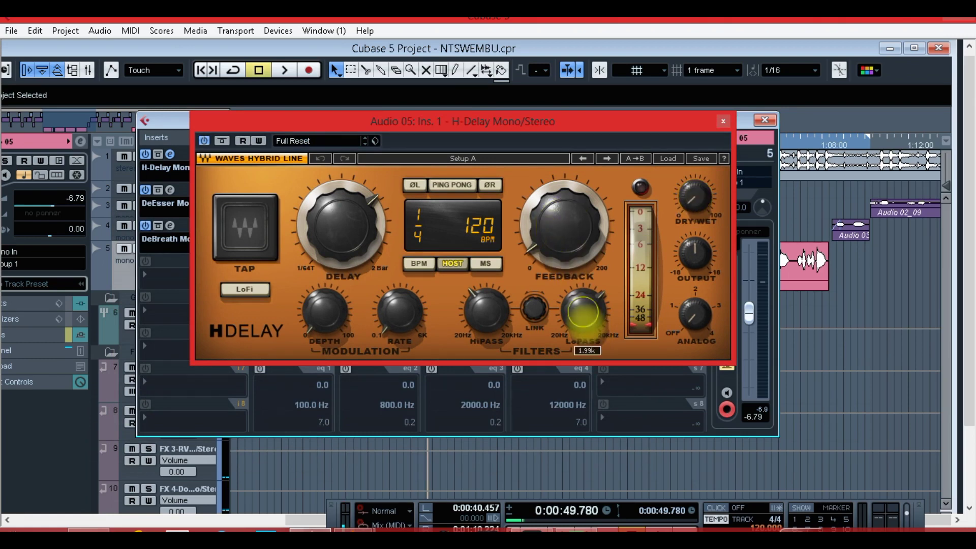
click(694, 315)
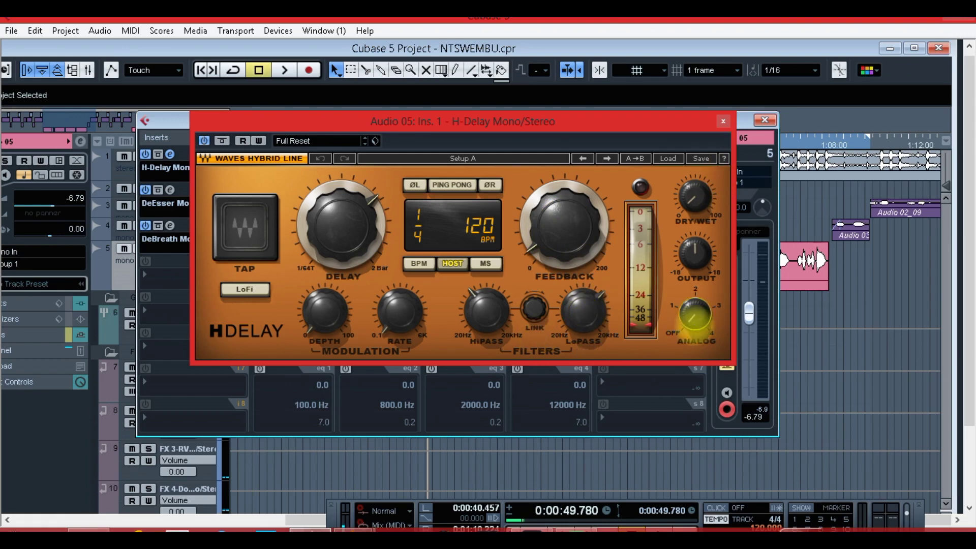
click(723, 121)
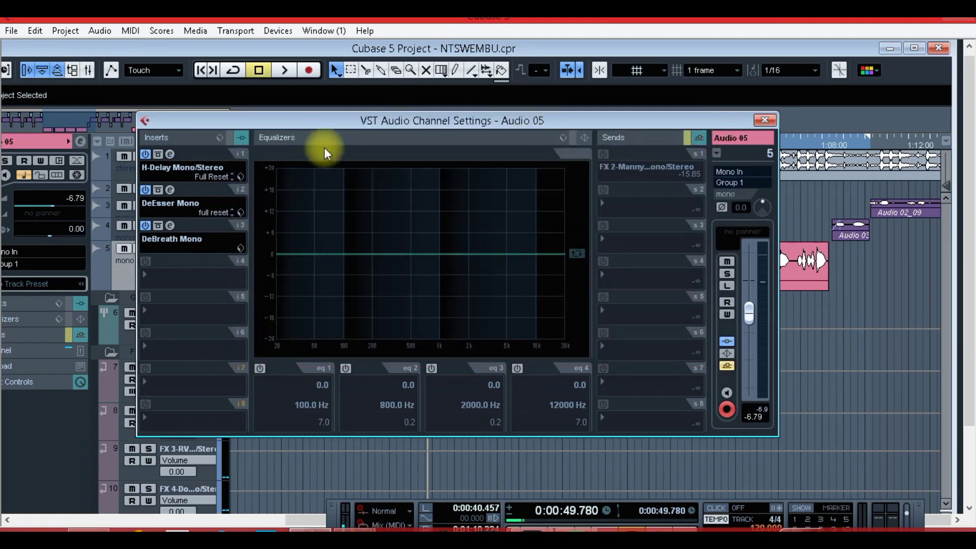
Step: Check the DeEsser and DeBreath settings in Audio 05's second and third inserts, moving the channel settings below the timeline and closing both editors
drag(313, 130, 352, 136)
click(208, 197)
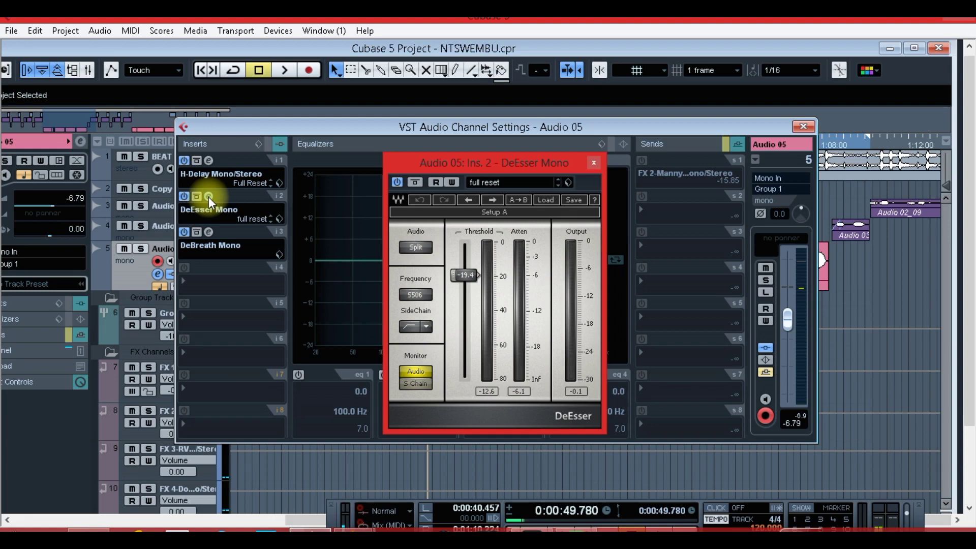
click(593, 163)
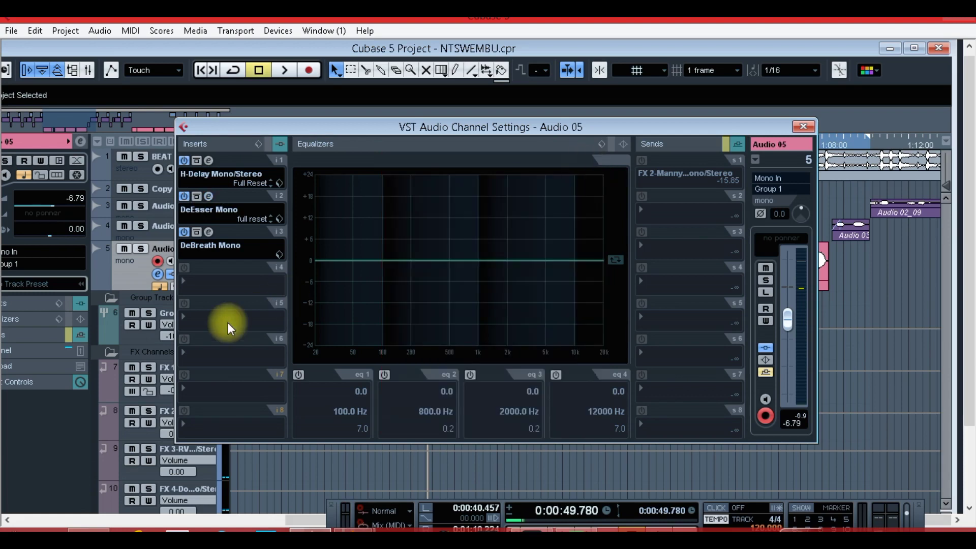
click(209, 232)
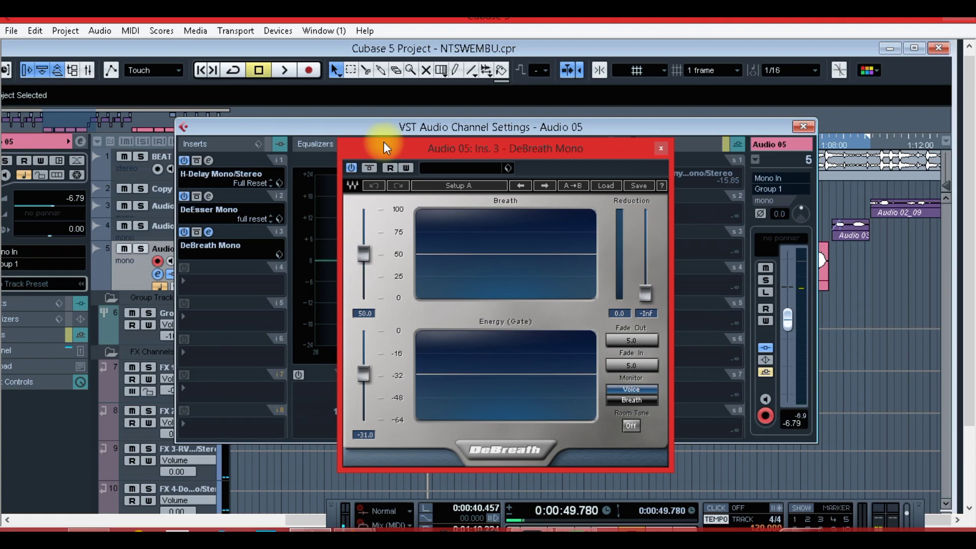
drag(292, 136, 287, 283)
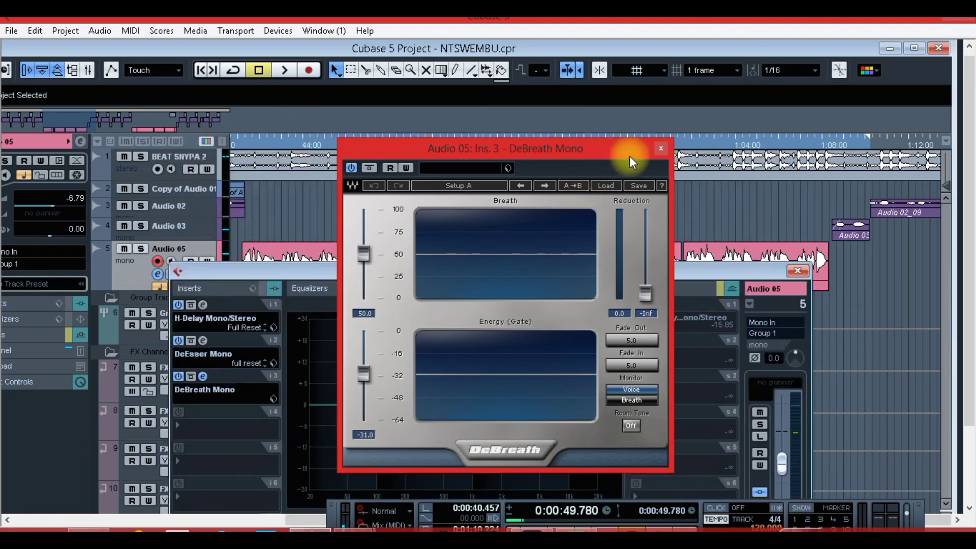
click(660, 148)
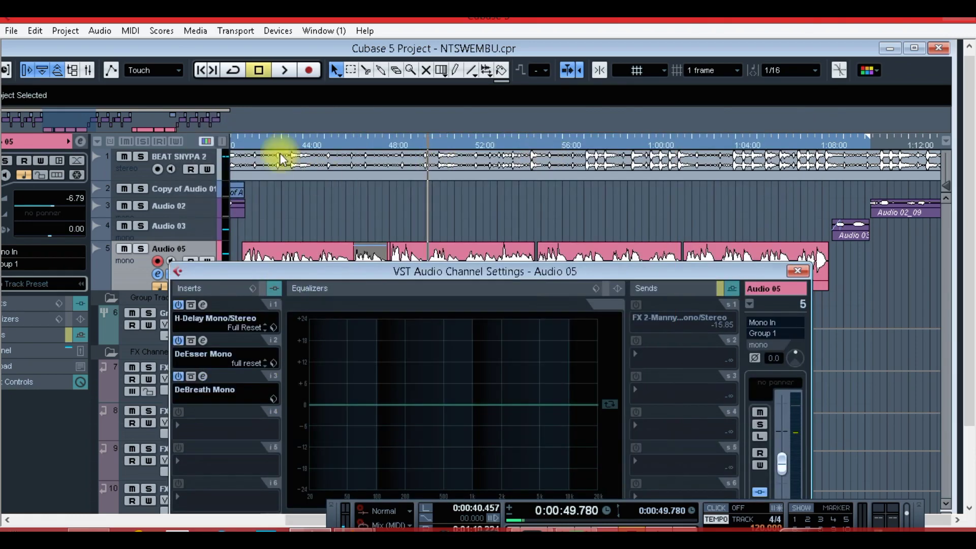
Step: Play the verse from its start with the full chain, mute BEAT SNYPA 2 to hear the vocals alone, stop playback and hide the transport
click(248, 145)
click(282, 70)
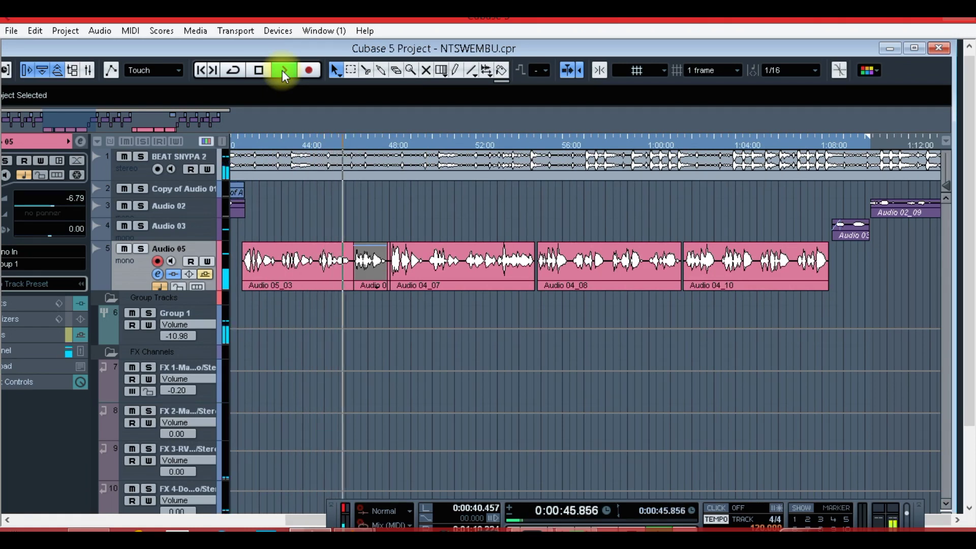
click(126, 160)
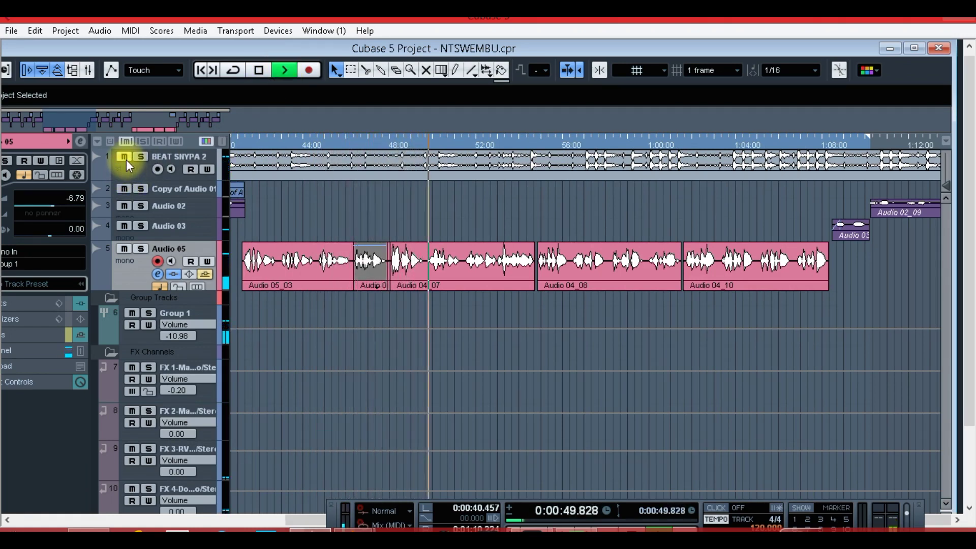
click(258, 71)
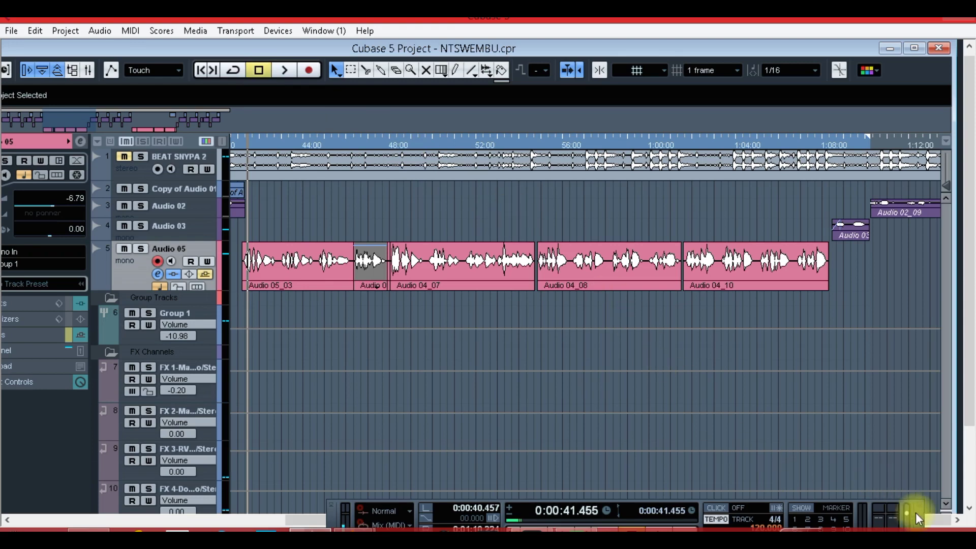
key(F2)
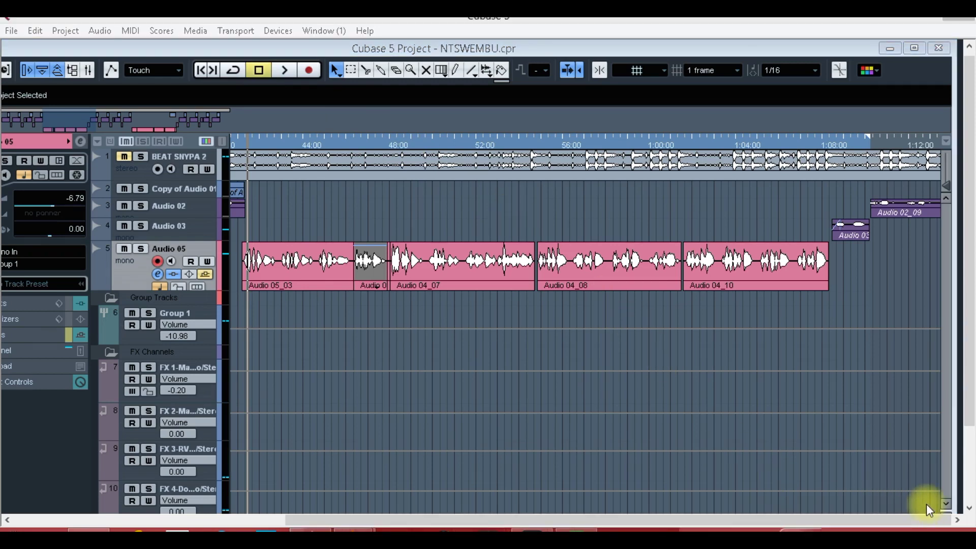